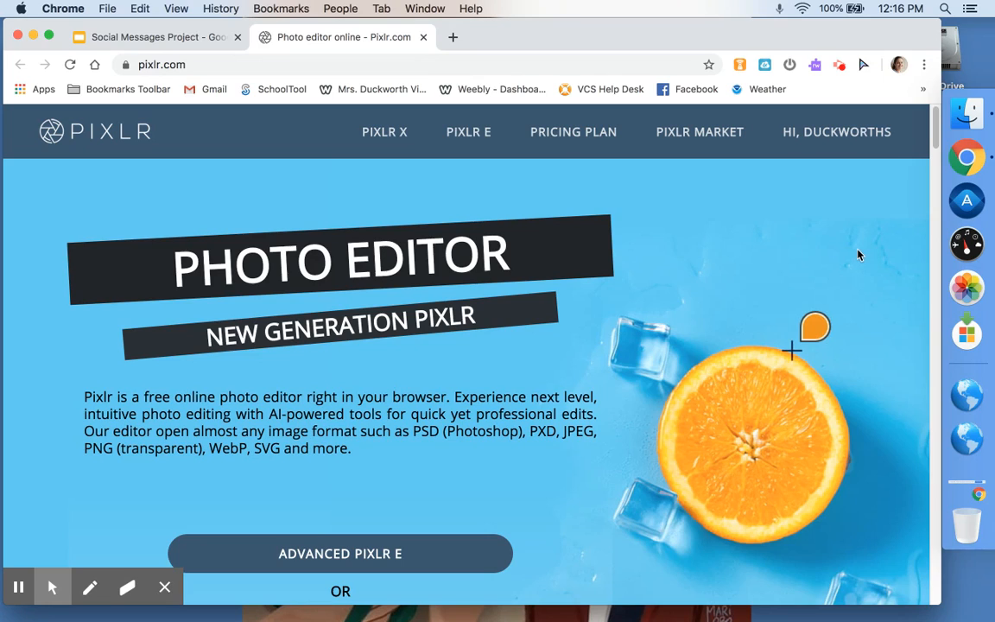
- Open IMG_2183.JPG from the Social Messages folder in Pixlr X, pre-resized to Full HD (max 1920 px)
mouse_move(861, 136)
click(384, 141)
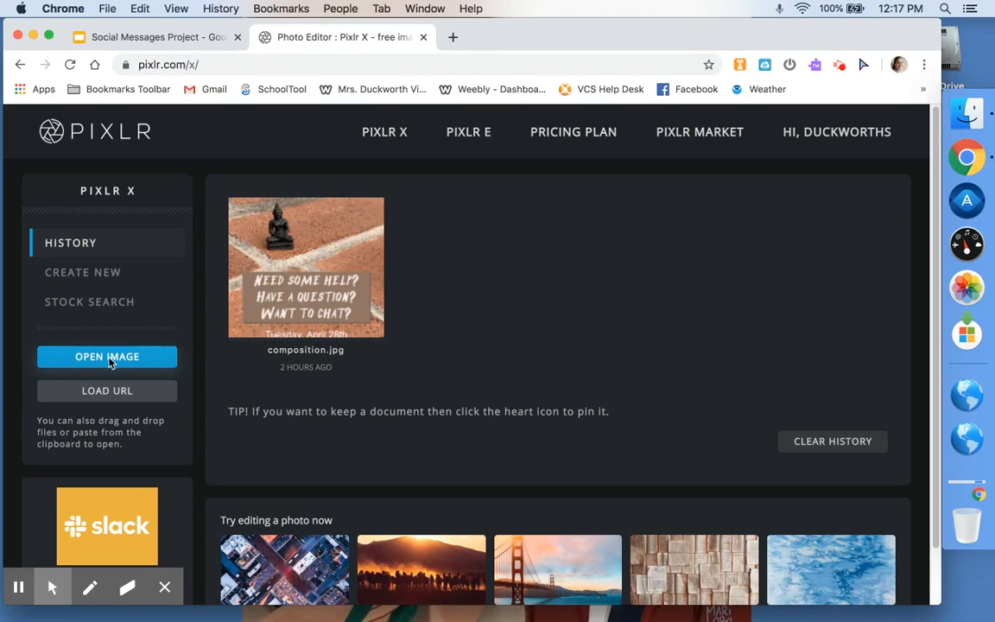
click(104, 358)
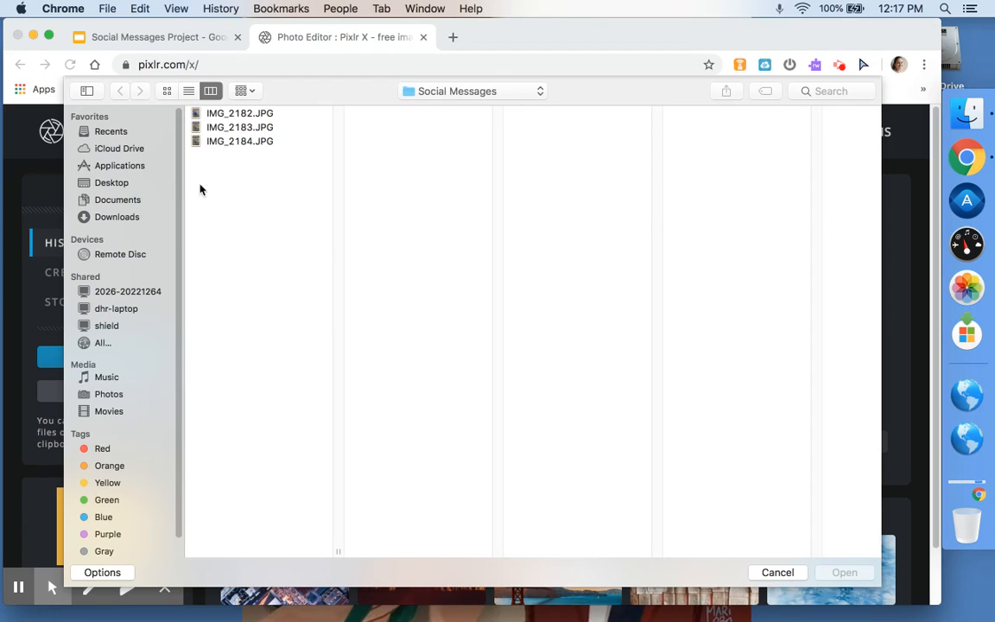
click(245, 129)
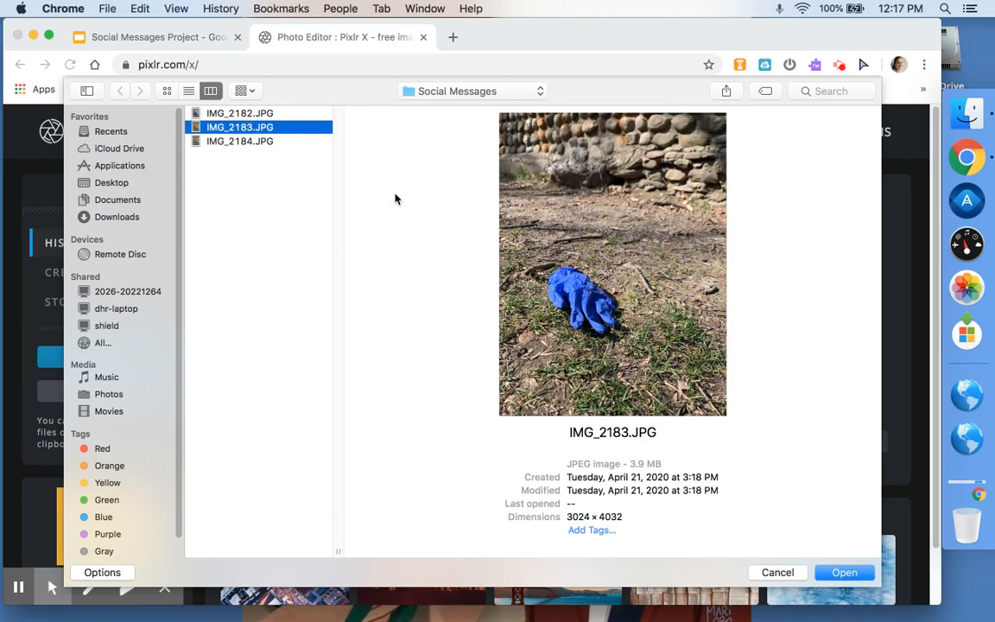
click(842, 573)
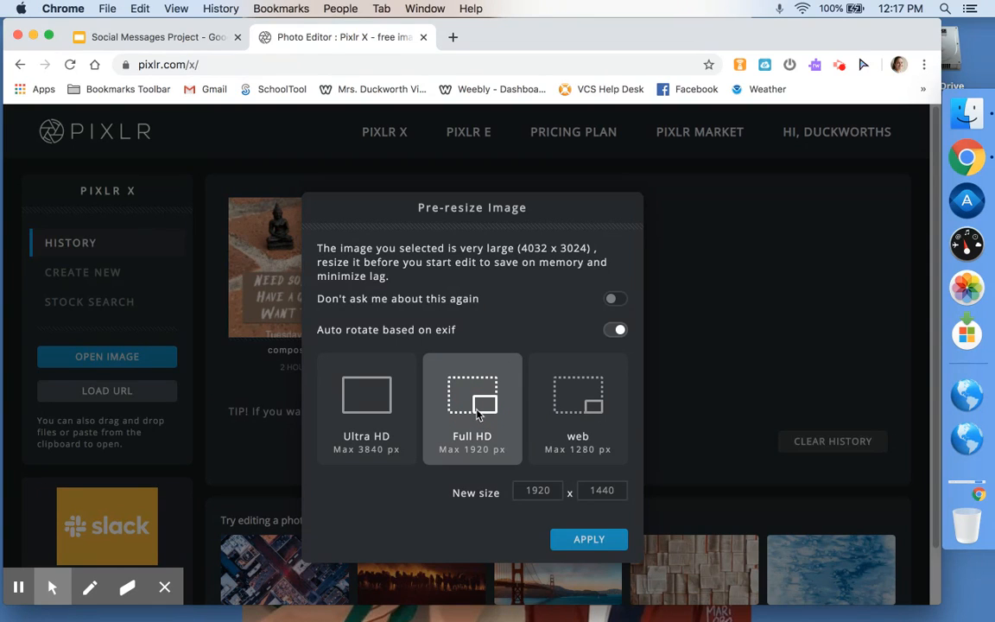
click(581, 544)
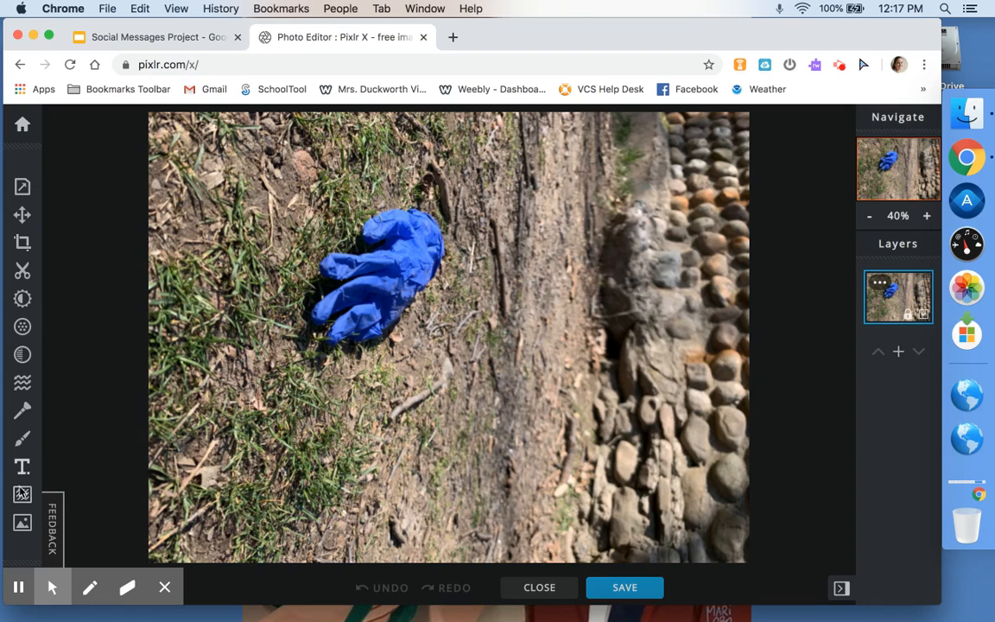
- Rotate the glove photo 90 degrees counterclockwise so that it stands upright
click(23, 189)
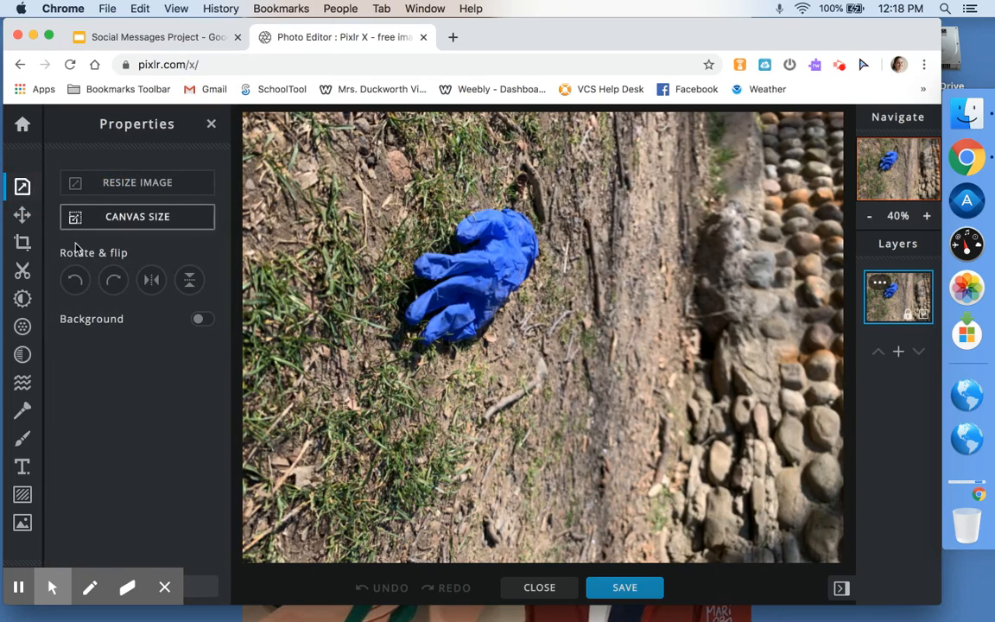
click(79, 285)
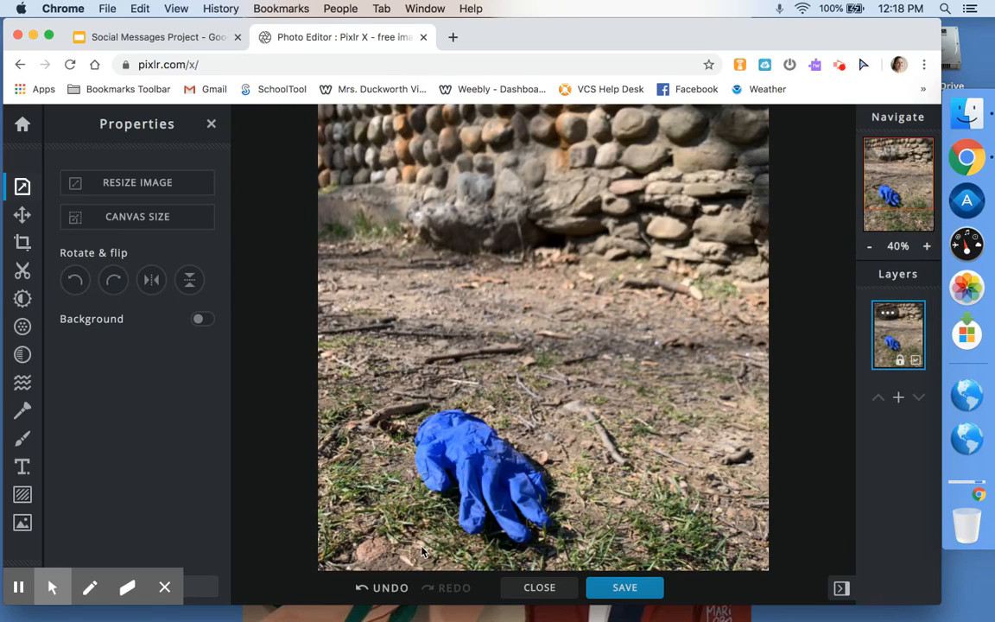
click(165, 588)
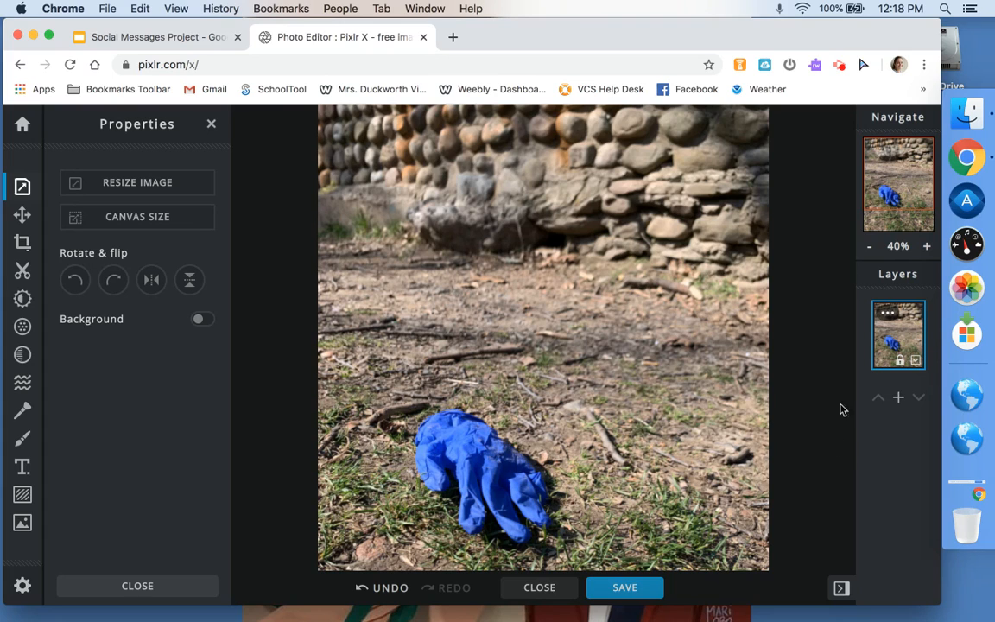
- Examine the options of the Arrange, Crop, Cutout, Adjust, Filter, Effect, Liquify, Retouch and Draw tools
click(22, 216)
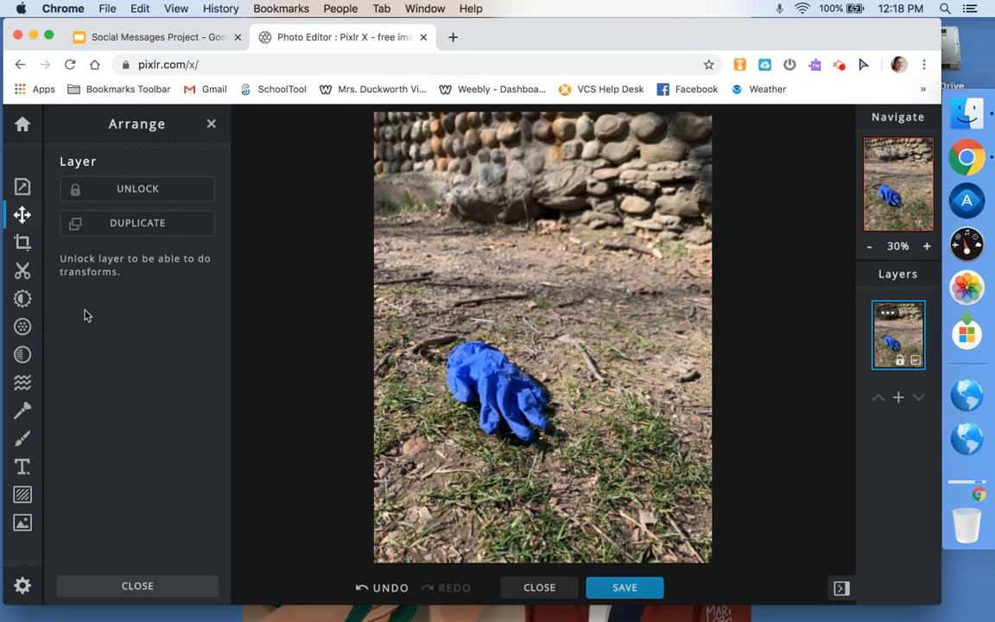
click(23, 245)
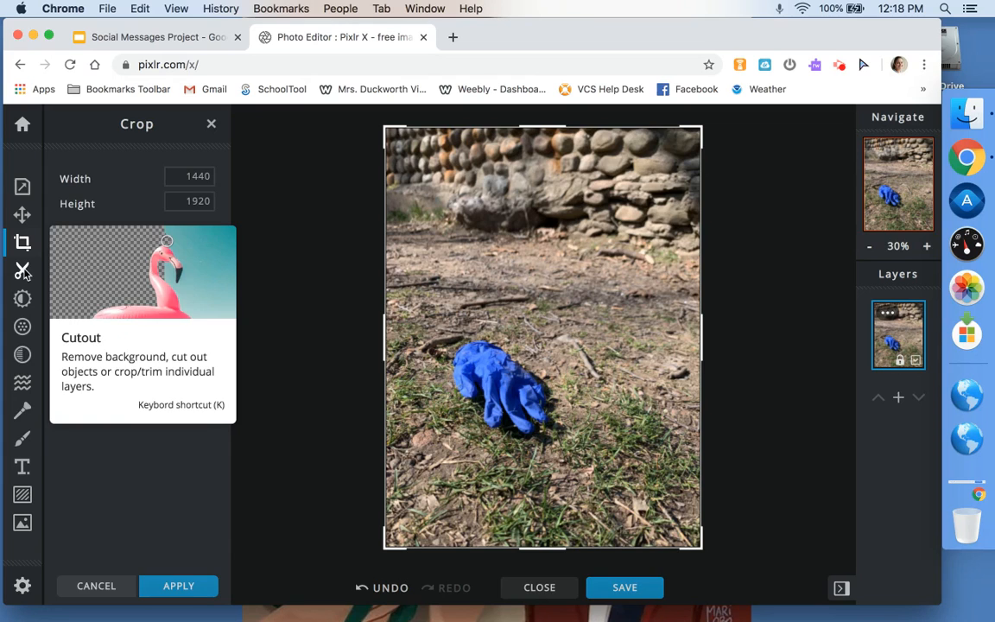
click(24, 273)
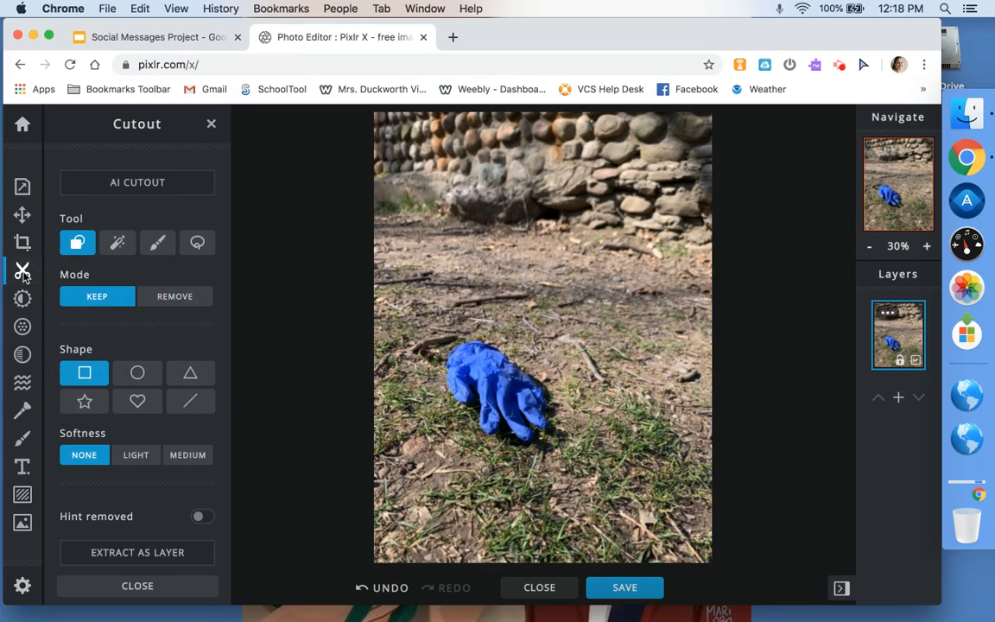
click(24, 298)
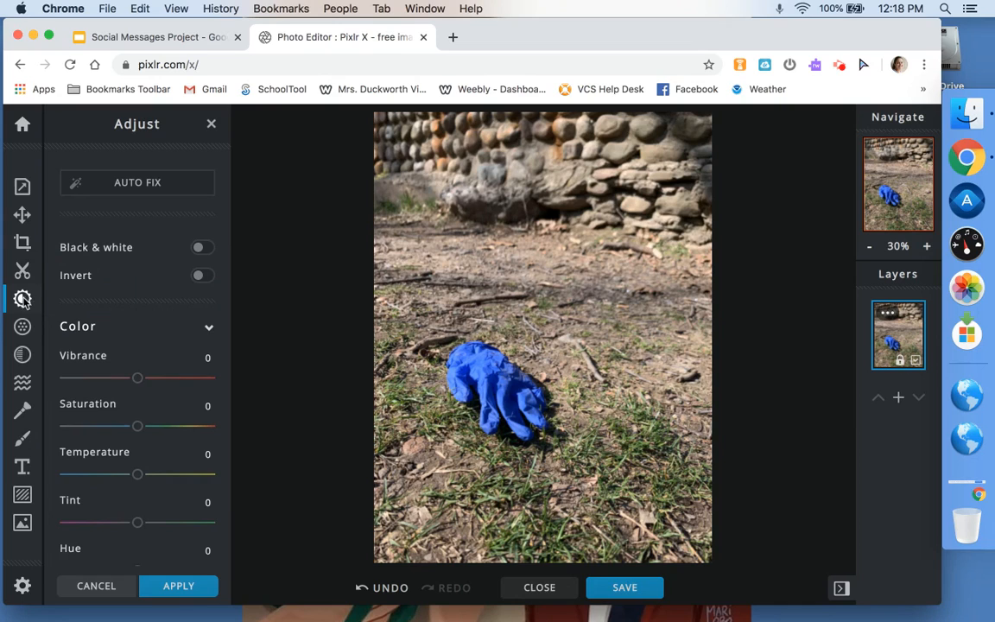
click(24, 329)
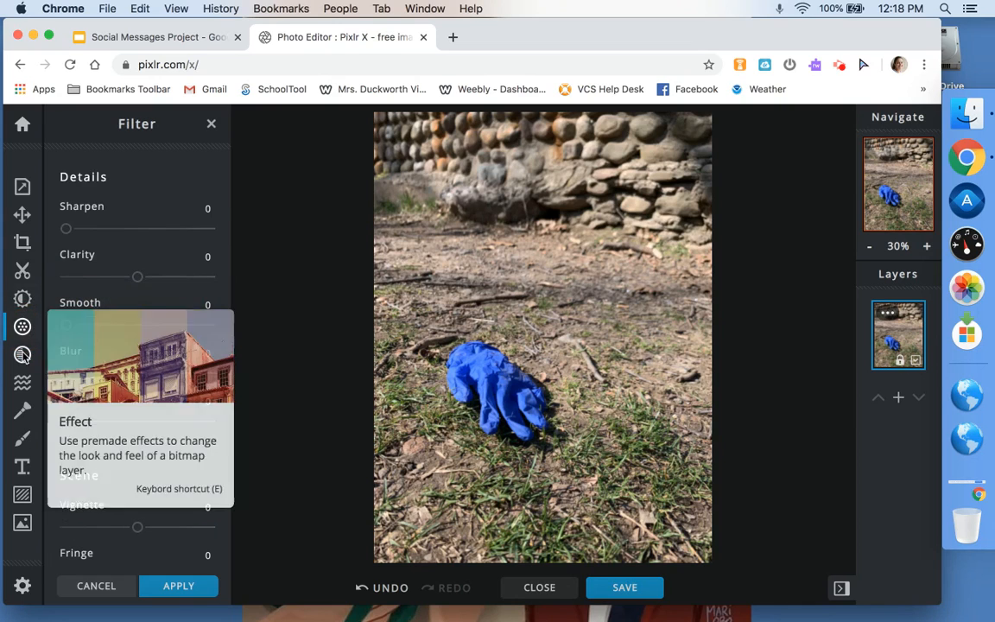
click(22, 353)
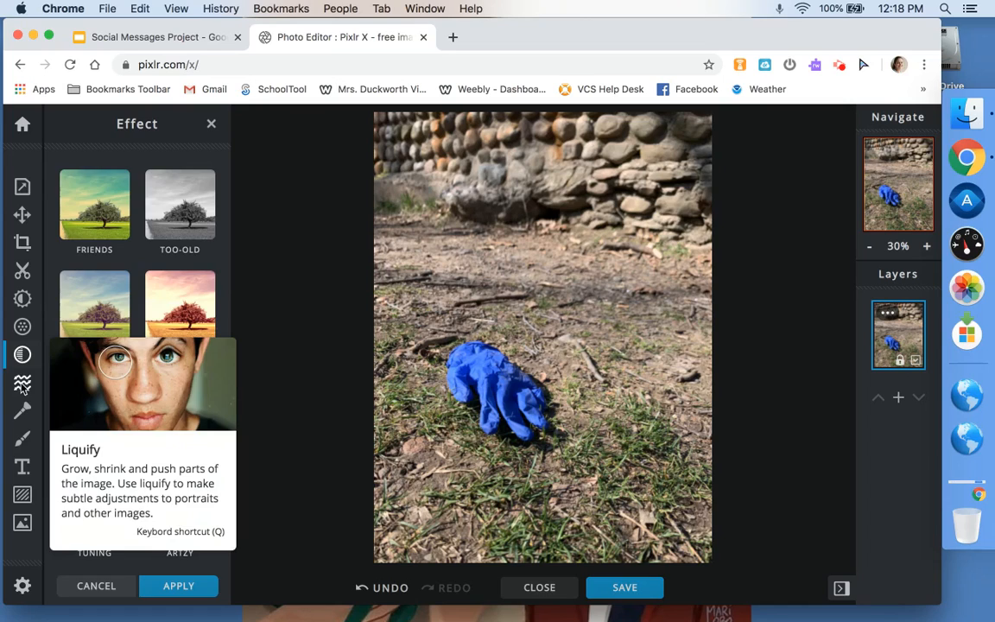
click(23, 382)
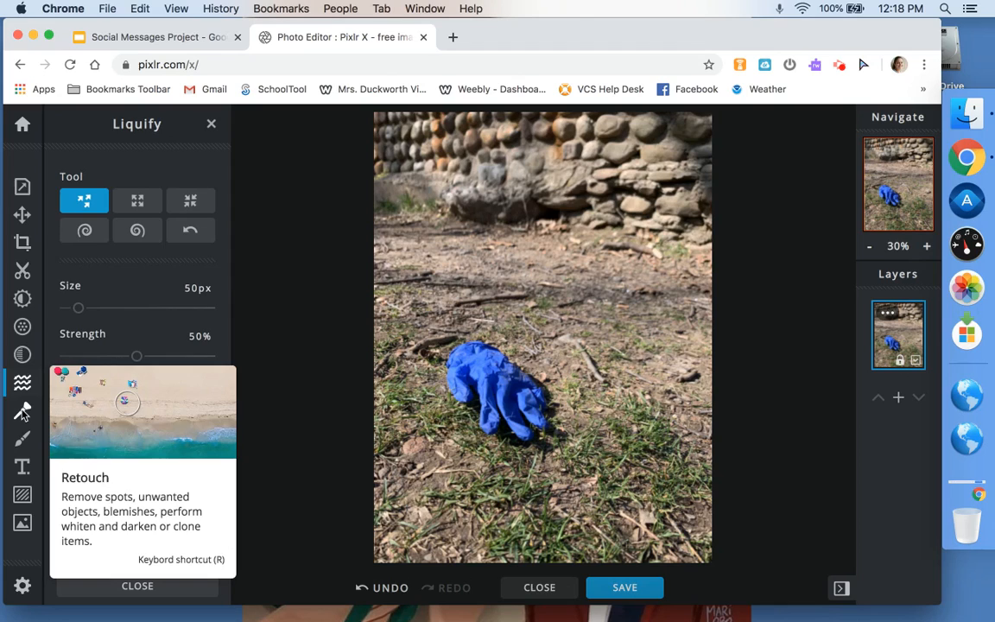
click(22, 411)
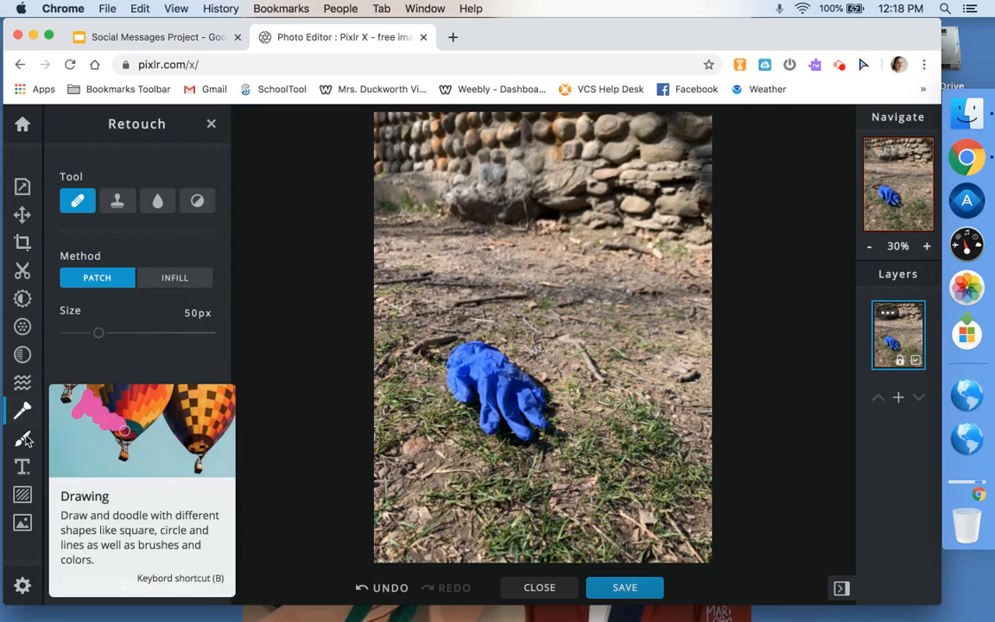
click(23, 439)
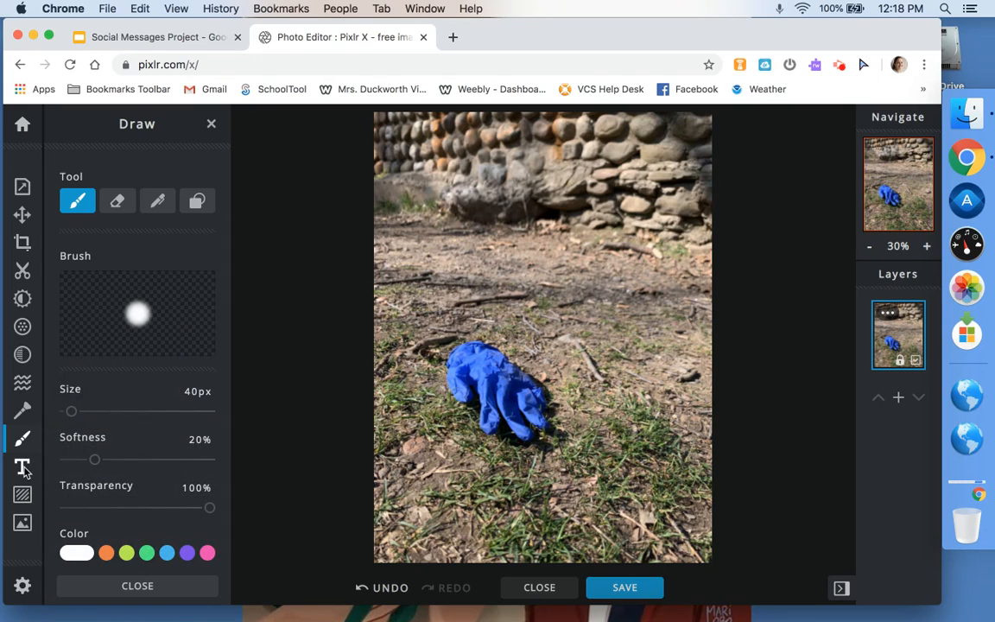
- Add a new text layer to the photo reading "The world is beautiful."
click(22, 467)
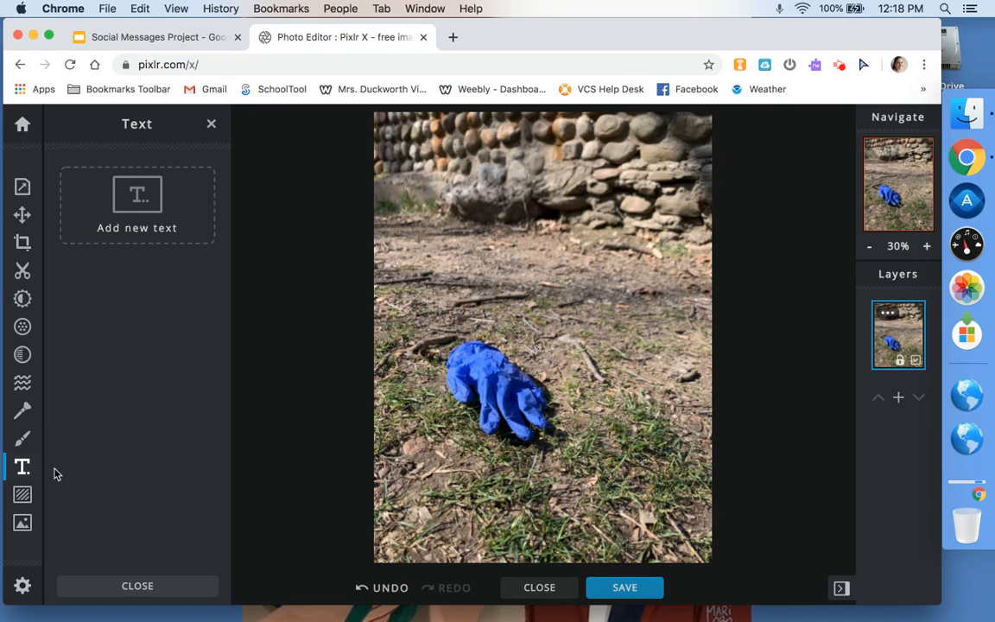
click(144, 220)
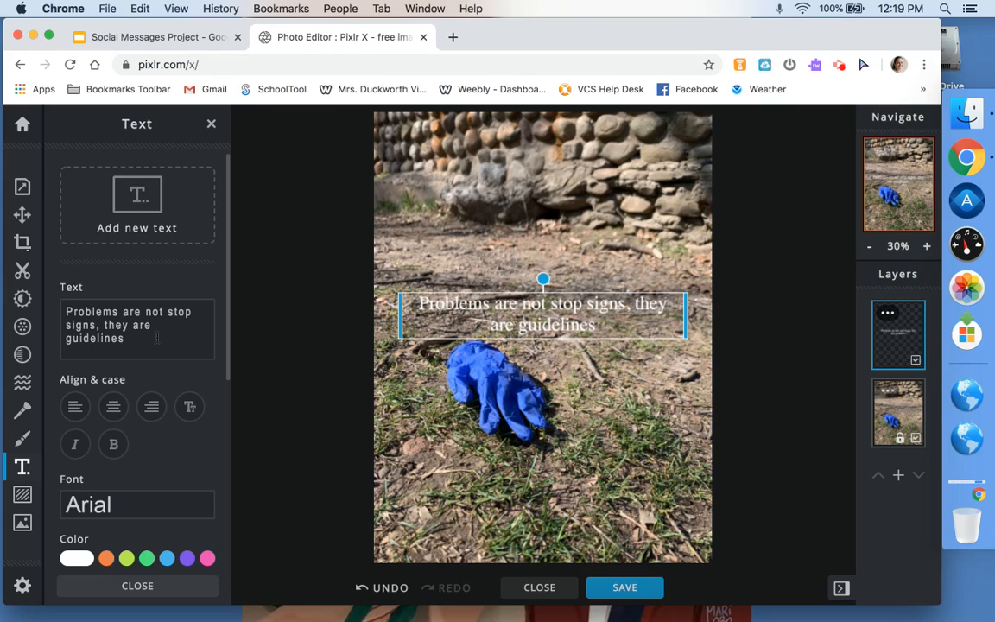
click(134, 344)
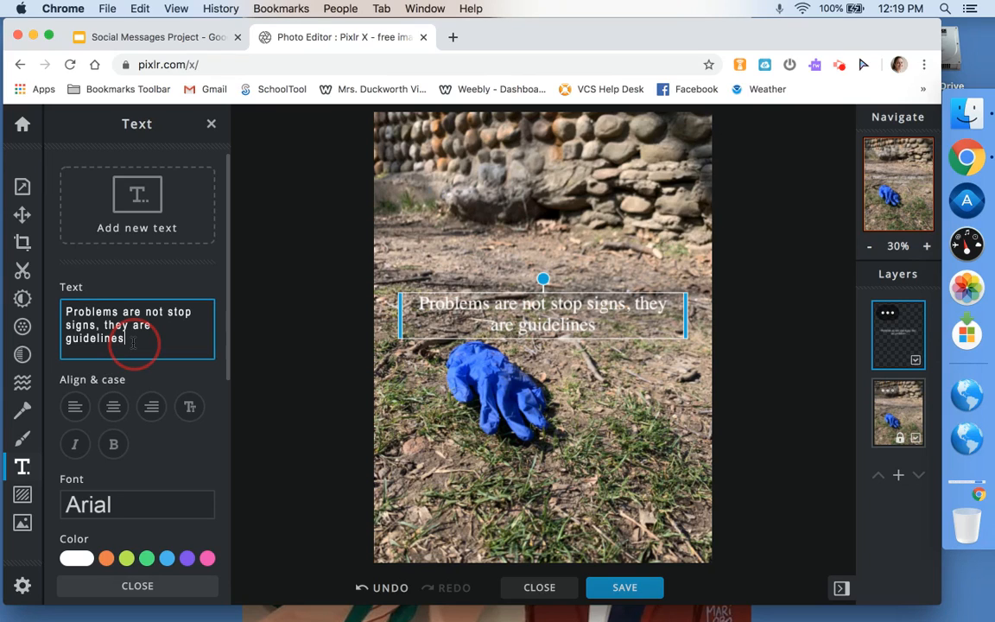
drag(133, 344, 51, 318)
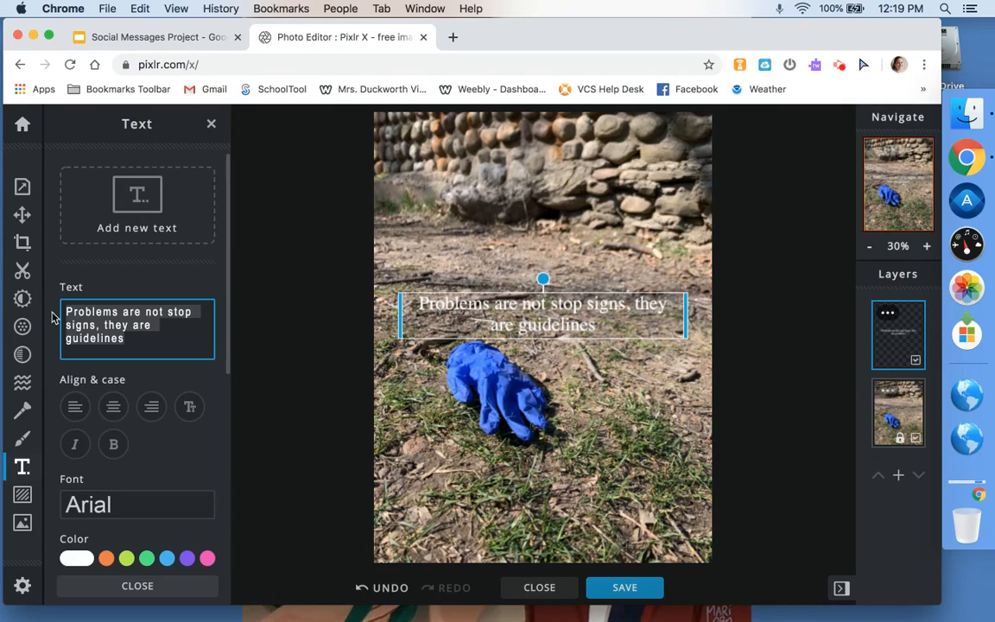
text(The)
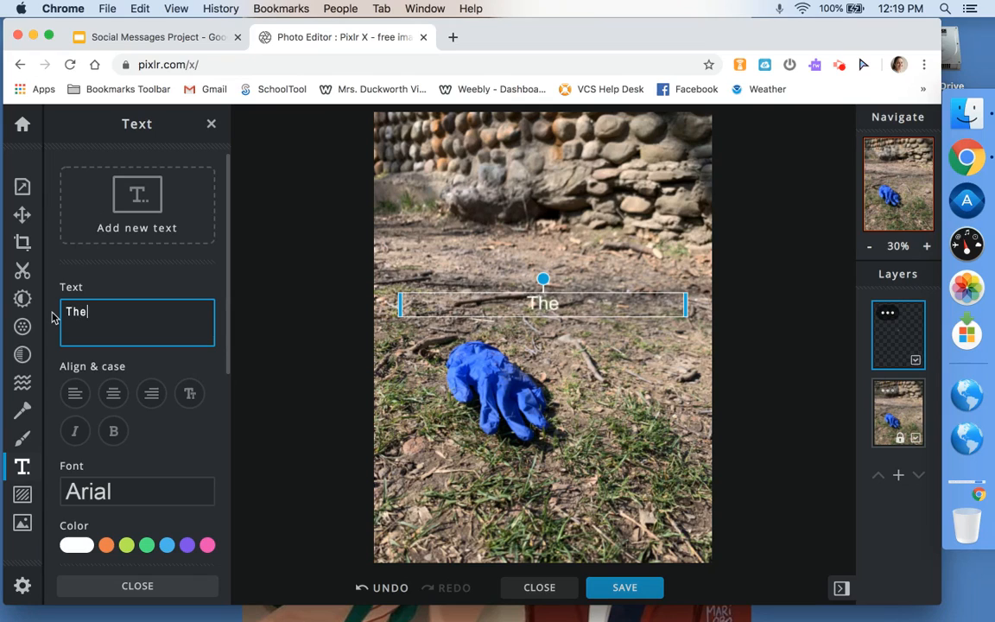
text( world i)
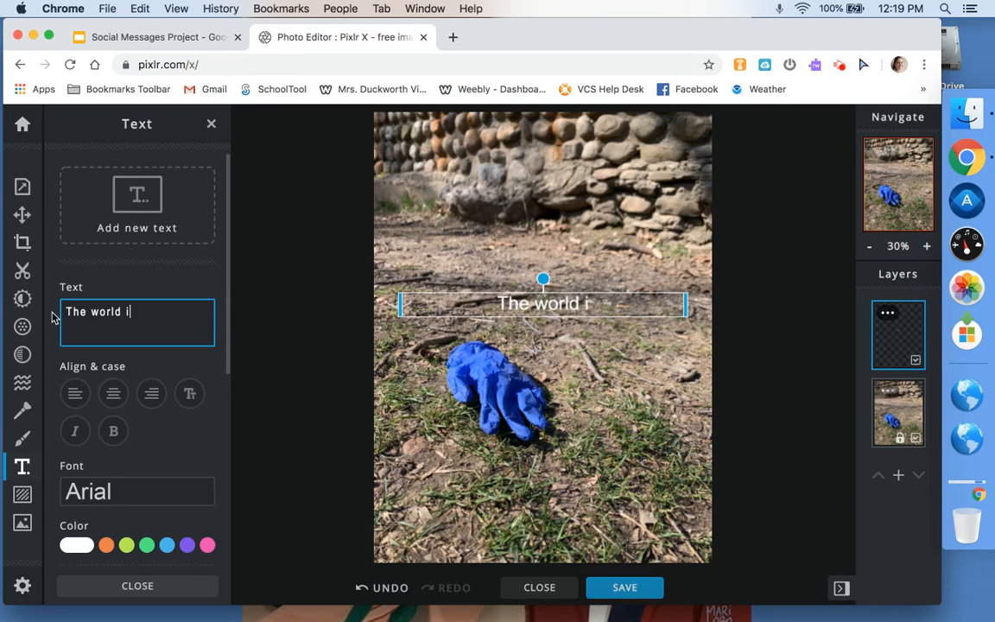
text(s beautiful)
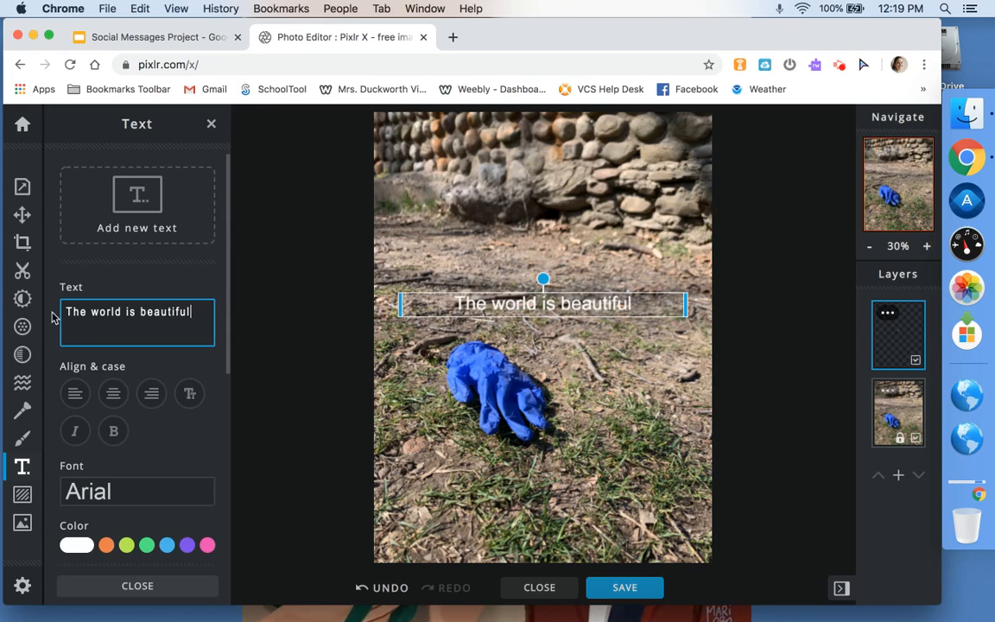
text(.)
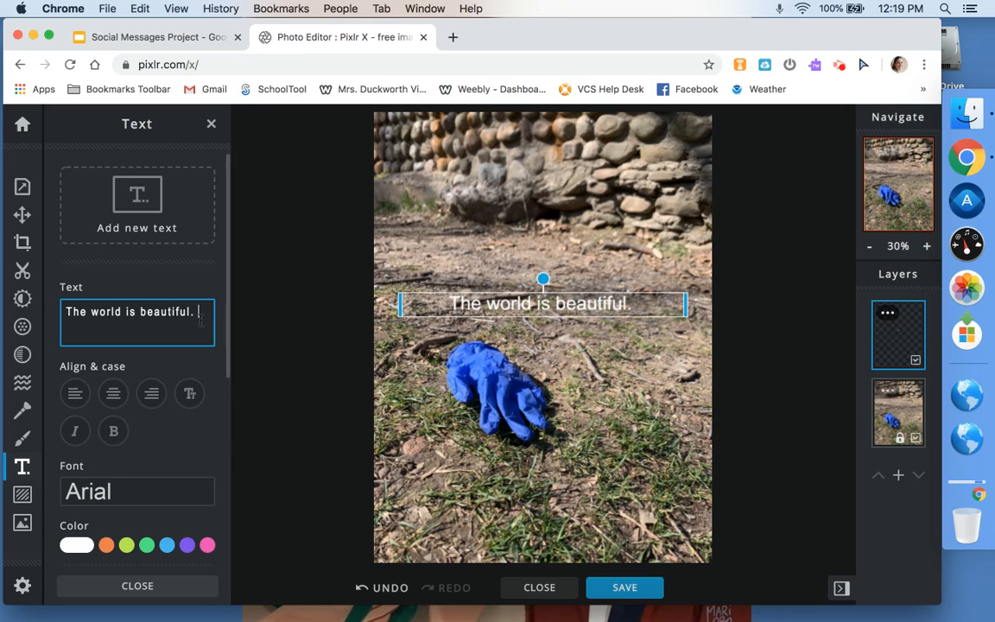
- Try left, centre and right alignment on the caption text and return it to centre alignment
scroll(228, 337, down, 2)
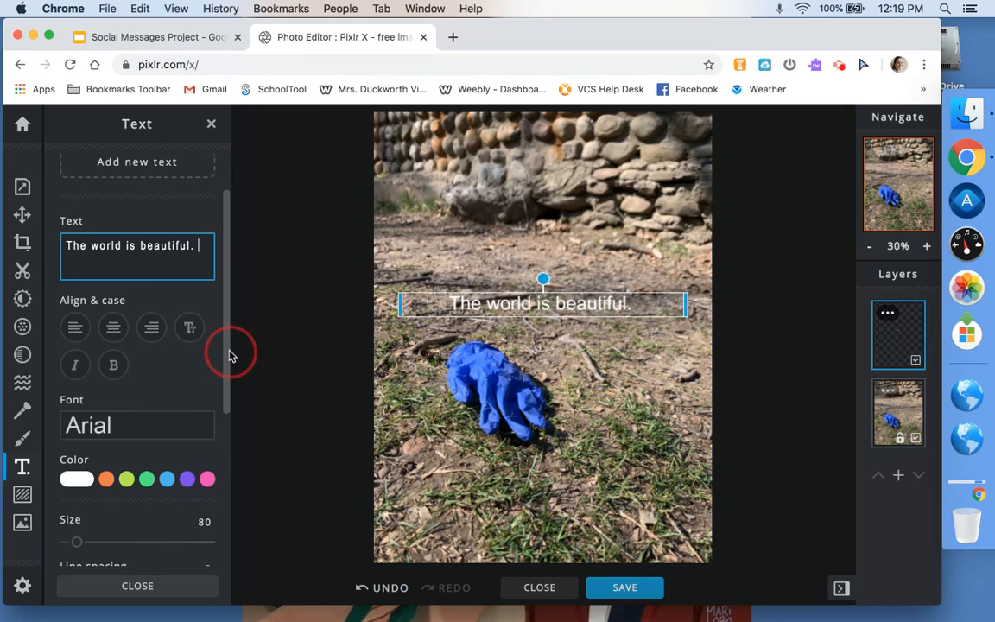
click(74, 328)
click(112, 328)
click(151, 328)
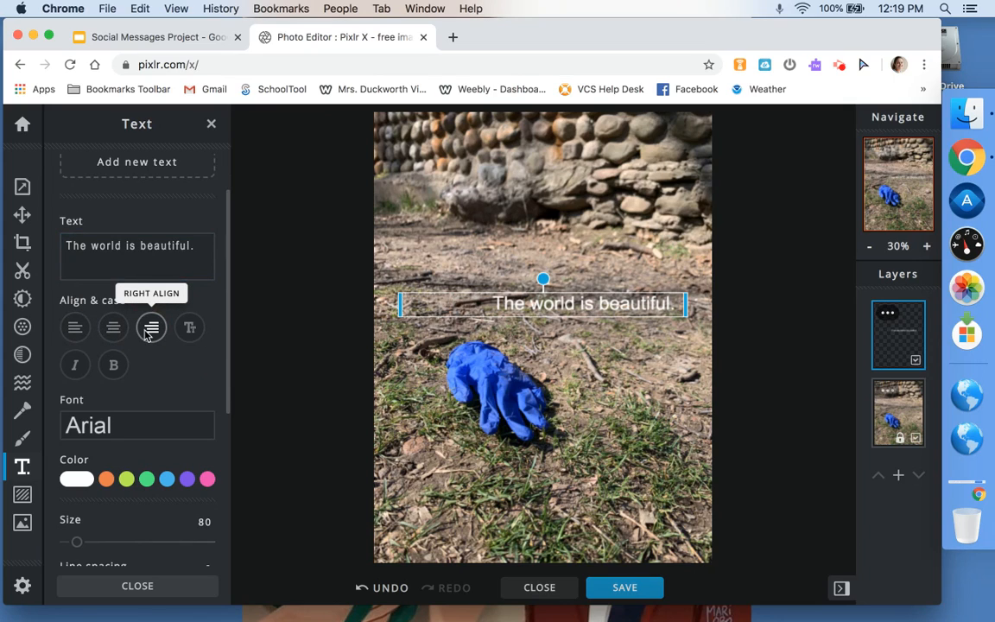
click(116, 331)
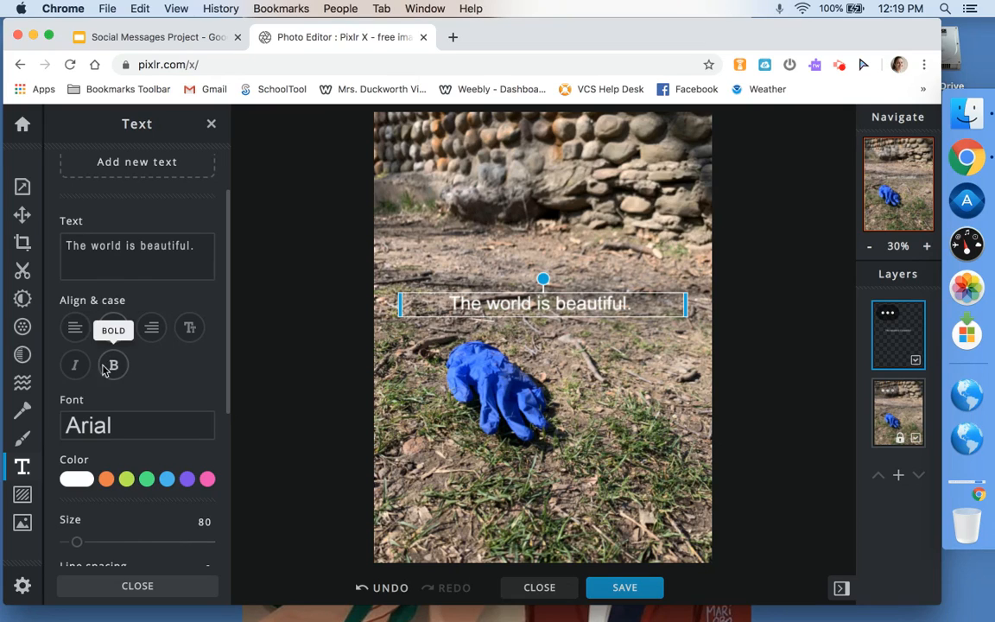
- Change the caption text's font to Amoreiza
click(124, 426)
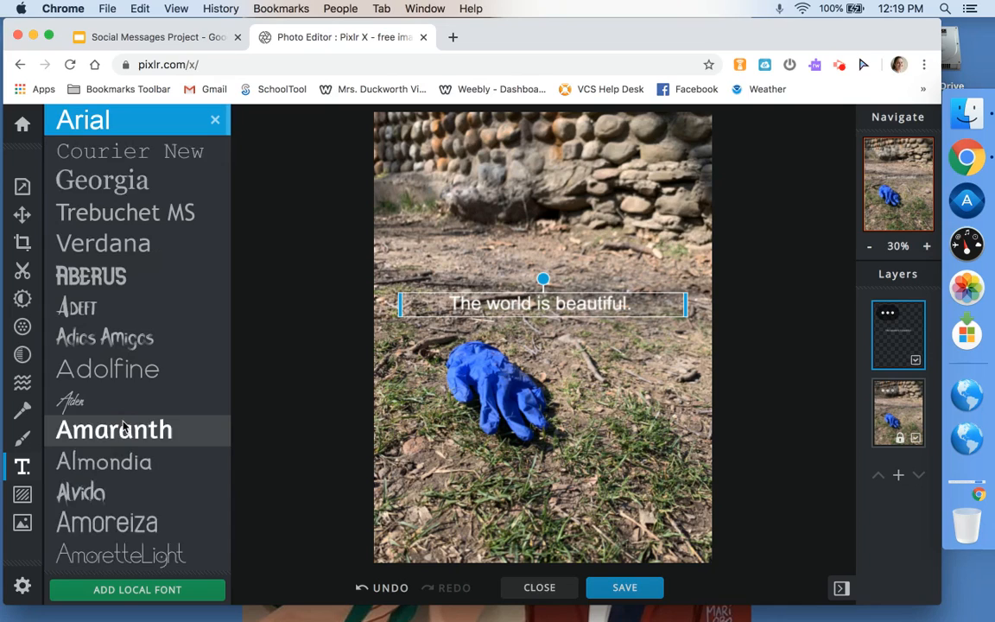
drag(227, 134, 229, 156)
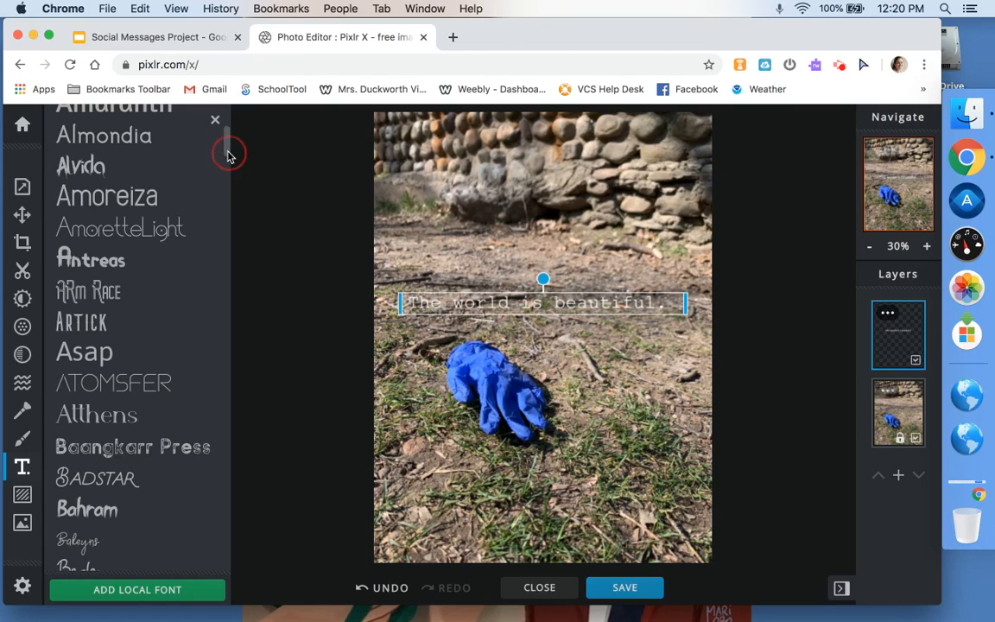
click(124, 198)
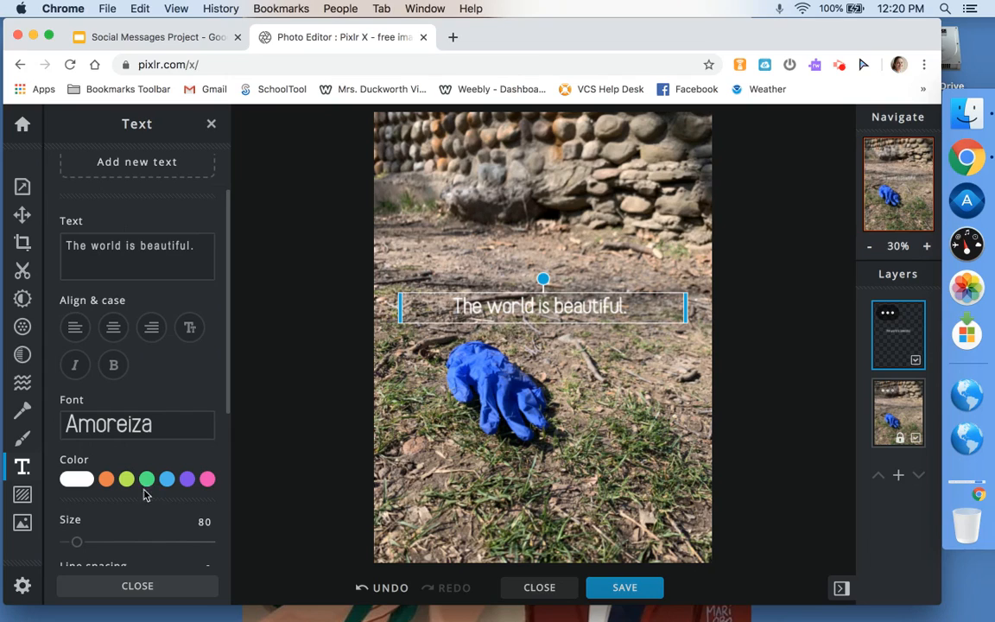
- Colour the caption text light blue, adjusting the shade and hue to #95C1E6
drag(228, 413, 183, 461)
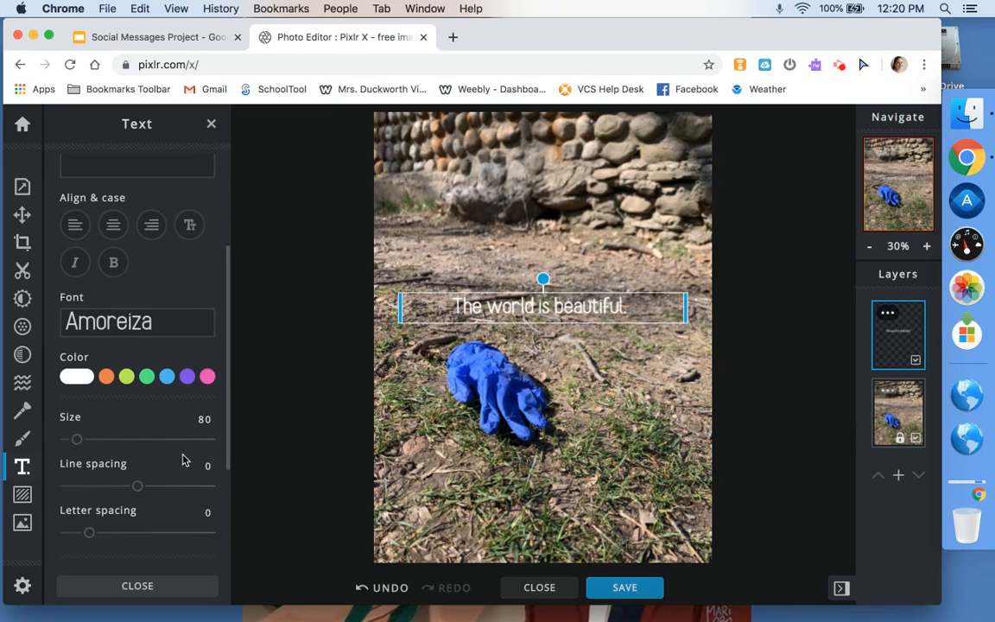
click(167, 378)
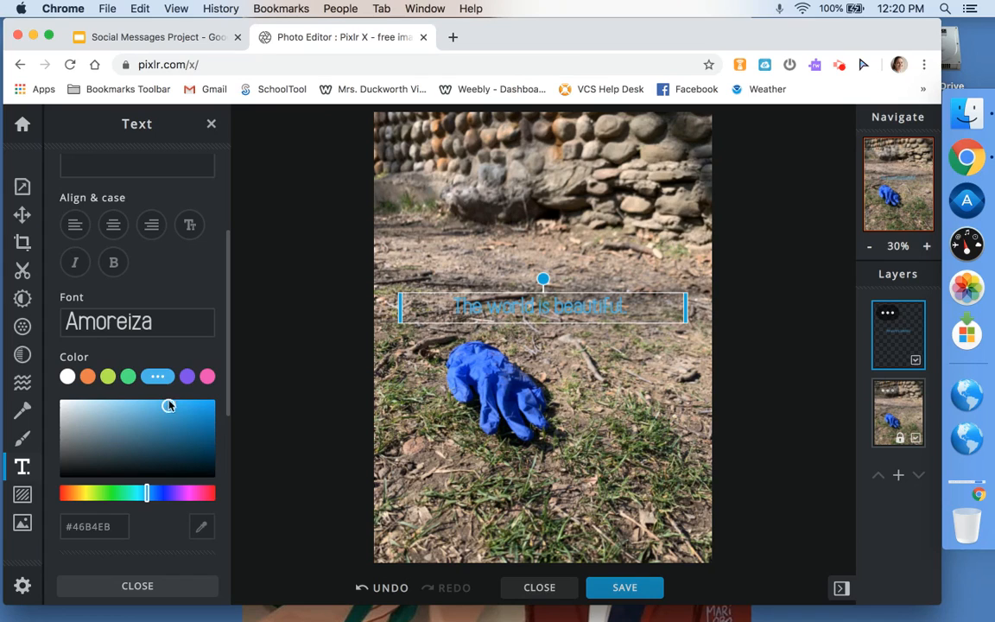
mouse_move(168, 405)
mouse_down()
mouse_move(180, 437)
mouse_move(112, 437)
mouse_move(97, 414)
mouse_move(117, 407)
mouse_move(192, 430)
mouse_move(155, 438)
mouse_move(144, 411)
mouse_up()
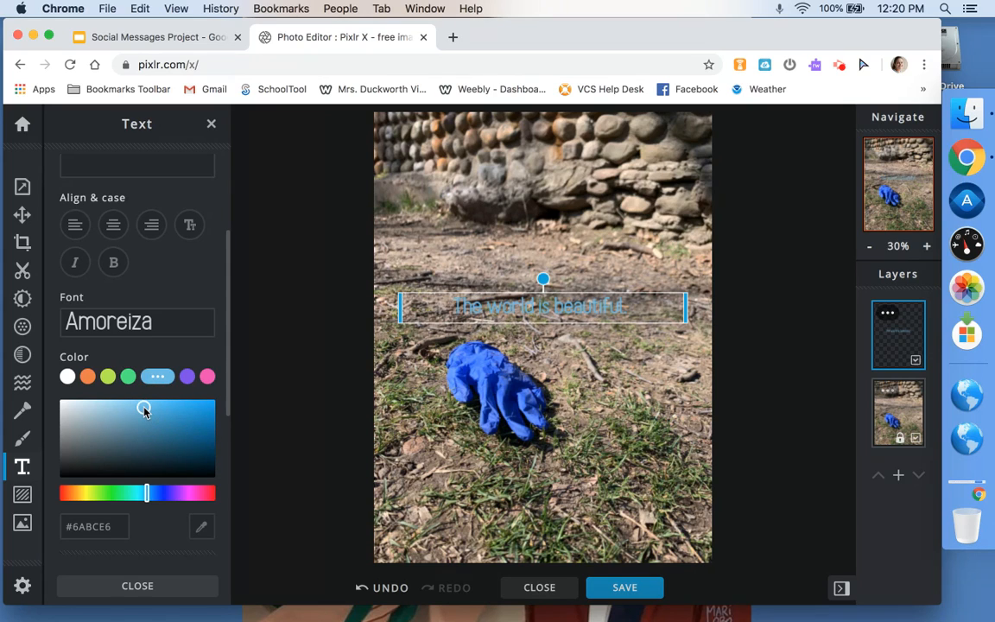
click(111, 407)
mouse_move(144, 492)
mouse_down()
mouse_move(78, 491)
mouse_move(173, 491)
mouse_move(84, 483)
mouse_move(158, 493)
mouse_move(150, 496)
mouse_up()
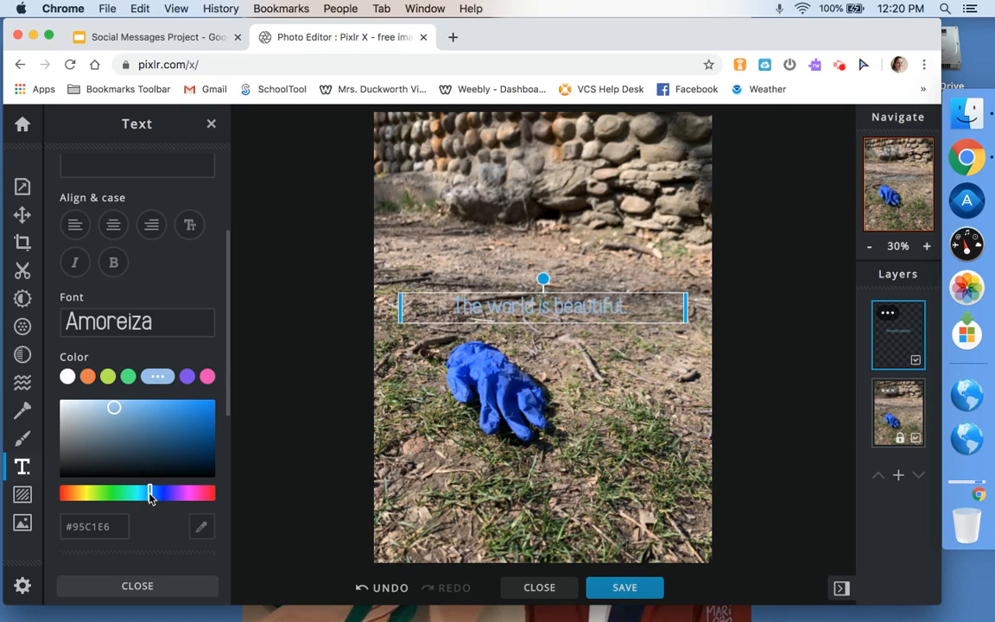
- Lighten the caption text's colour to #C3DDF2 and set its size to 109
drag(115, 415, 93, 410)
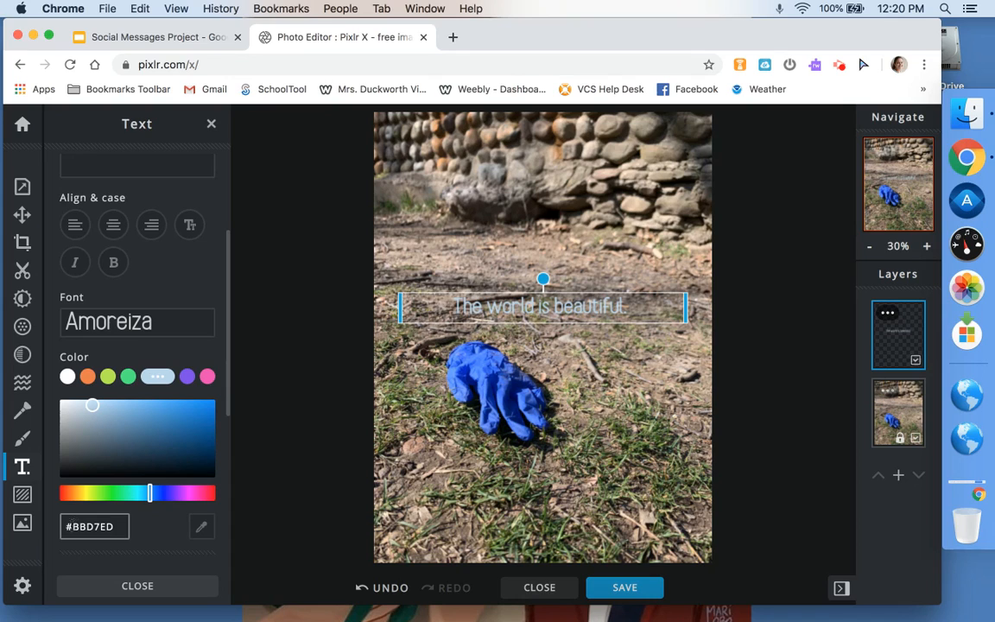
mouse_move(93, 406)
mouse_down()
mouse_move(109, 415)
mouse_move(108, 429)
mouse_move(91, 407)
mouse_up()
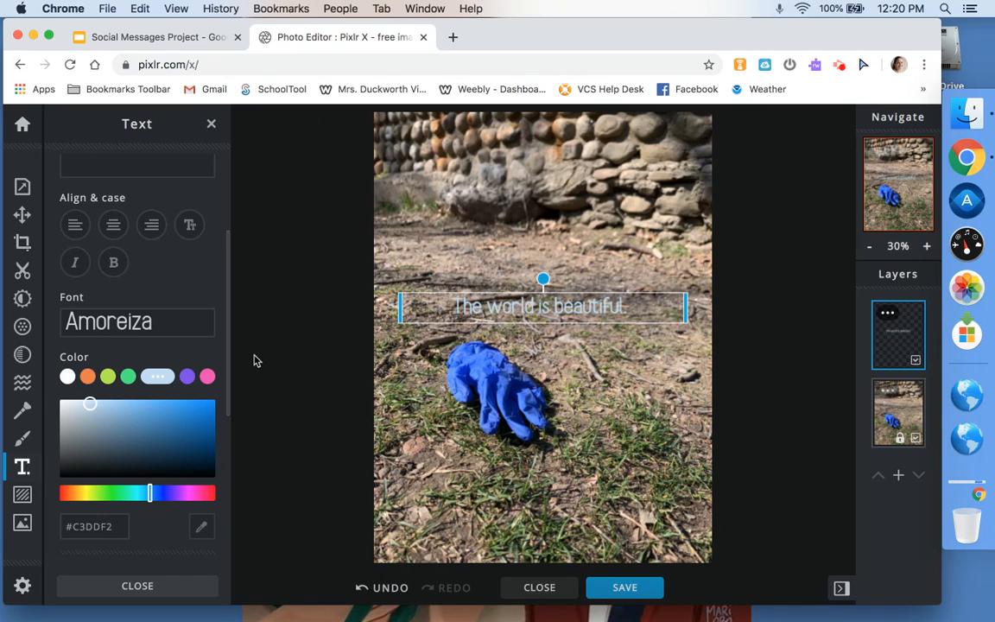
drag(226, 351, 231, 474)
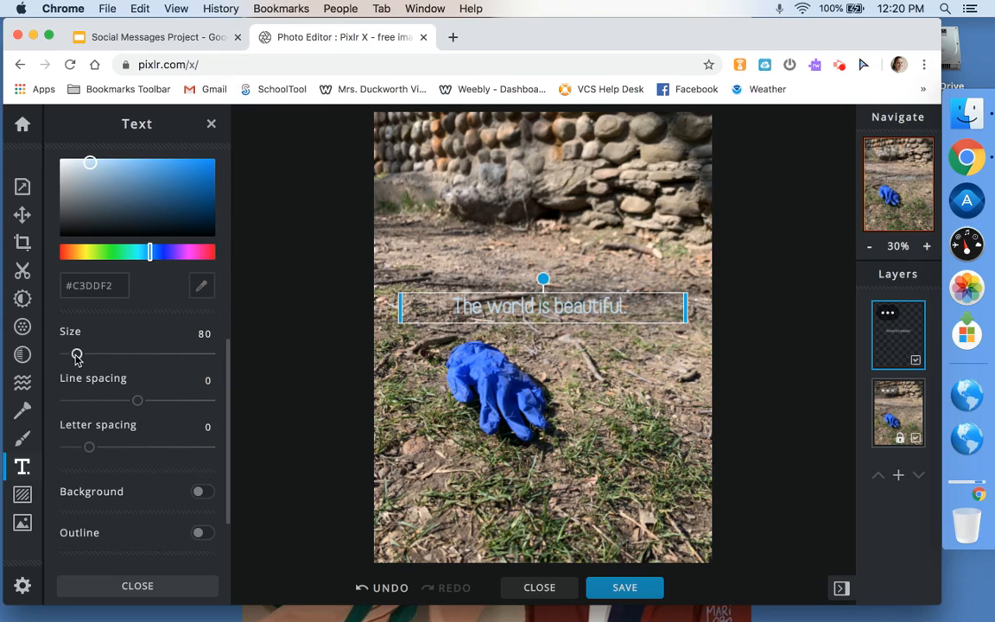
mouse_move(76, 355)
mouse_down()
mouse_move(106, 355)
mouse_move(79, 355)
mouse_move(81, 364)
mouse_up()
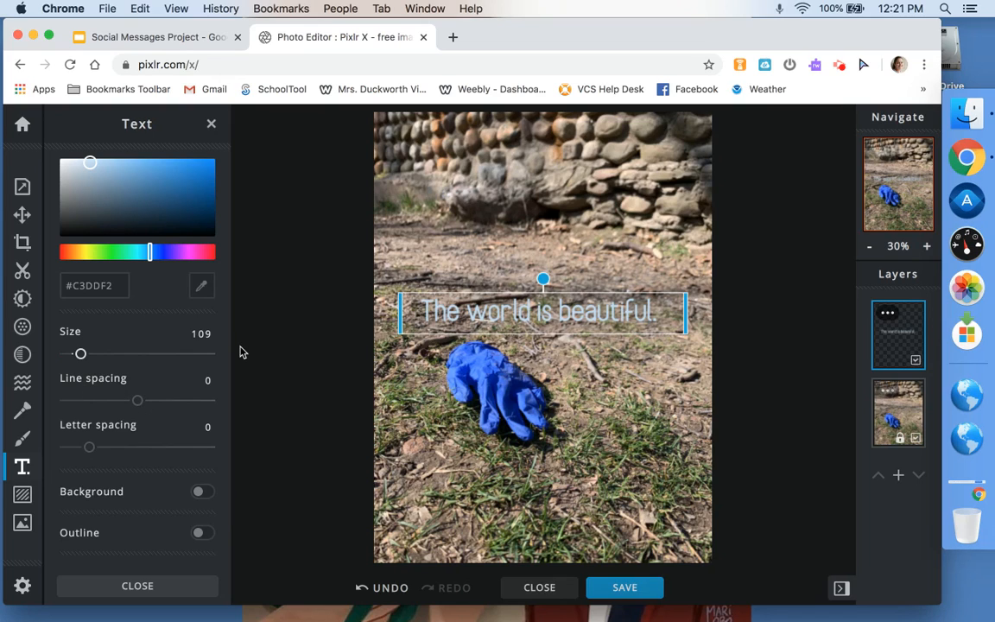
- Add "What we are doing to it is not." on a new line of the caption after "The world is beautiful."
drag(228, 416, 229, 255)
click(202, 288)
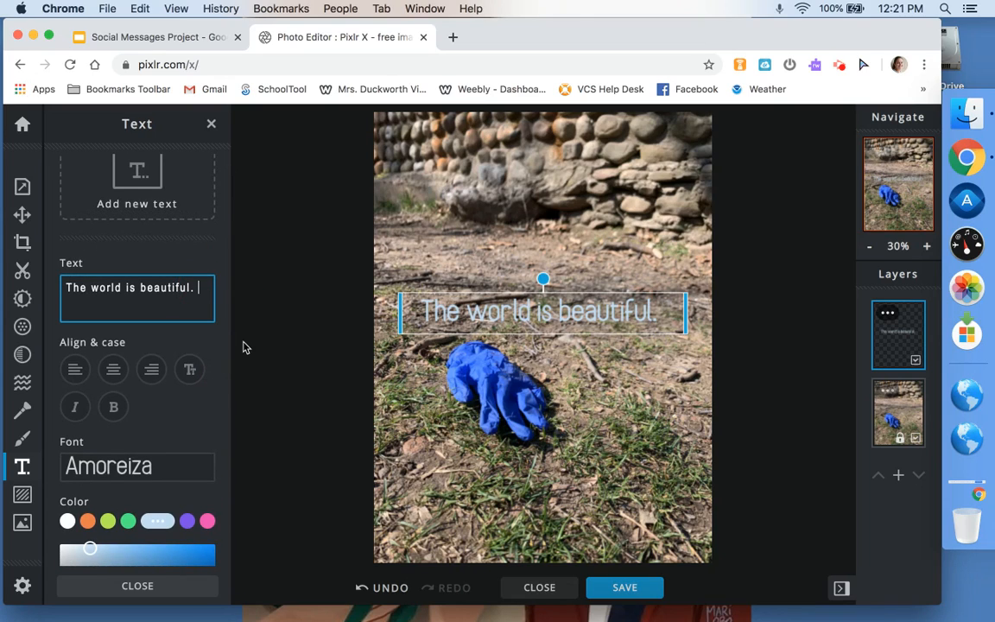
key(Return)
text(What we)
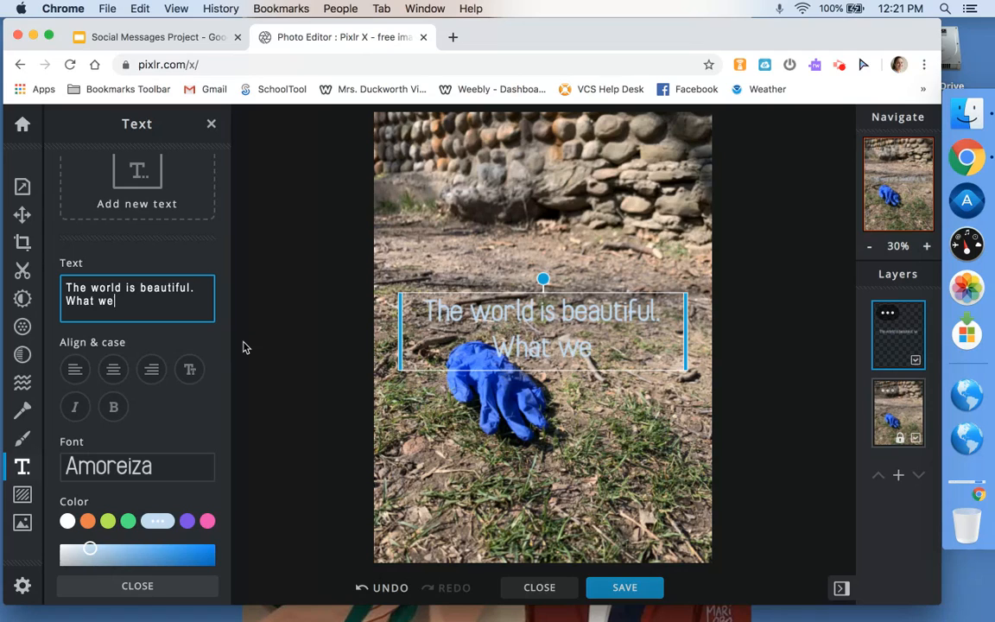
text( are doing to i)
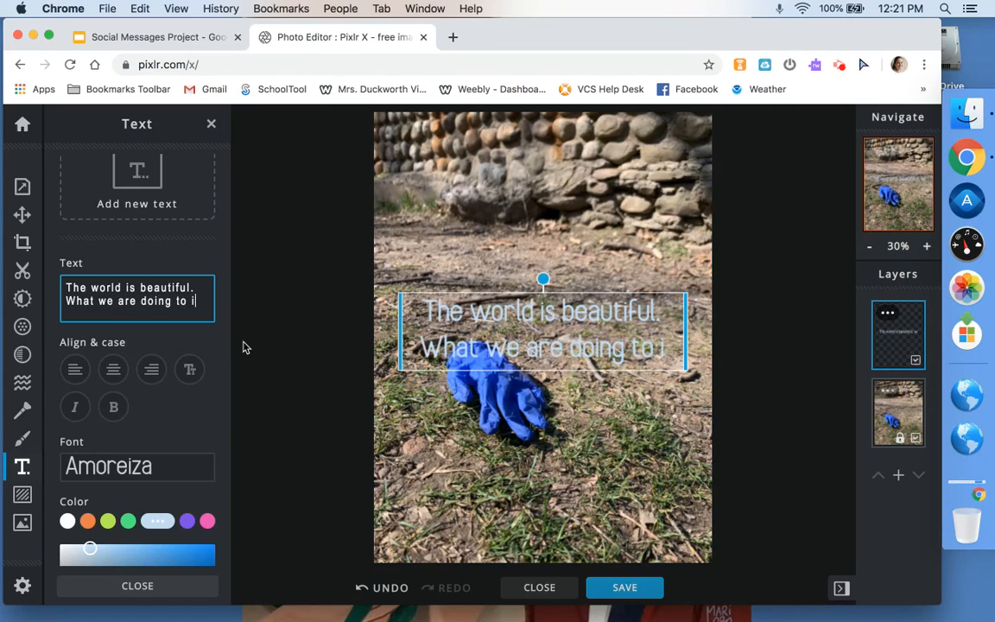
text(t is not.)
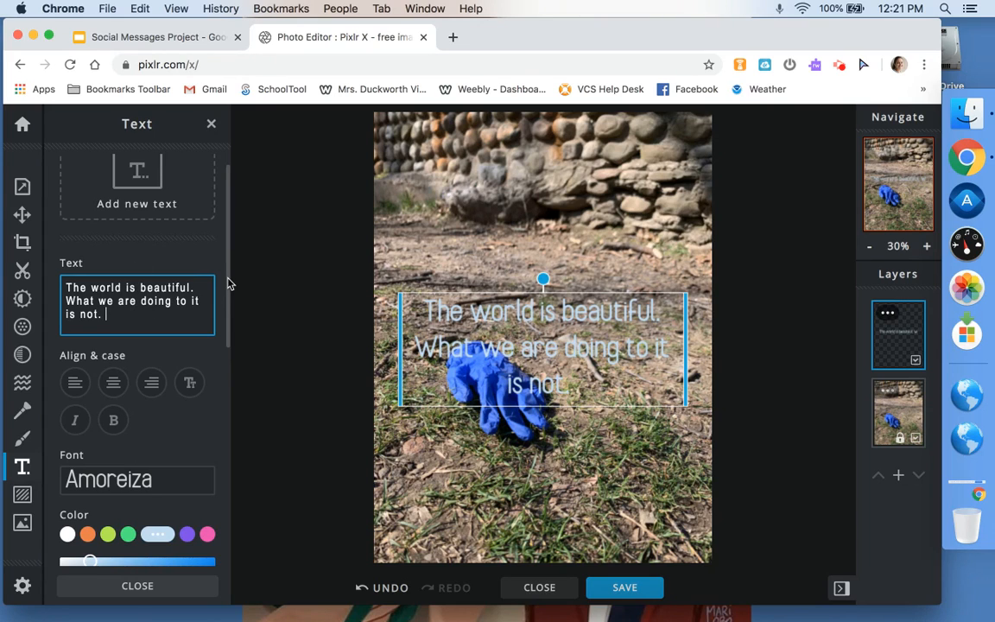
- Set the caption's line spacing to -33 and its letter spacing to 1
drag(228, 280, 233, 492)
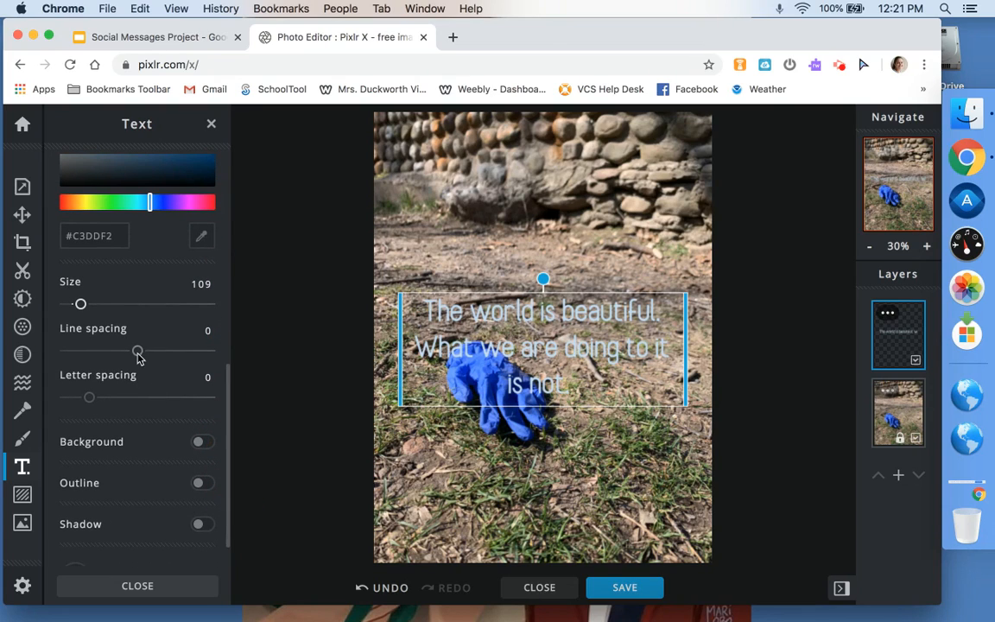
drag(138, 357, 113, 363)
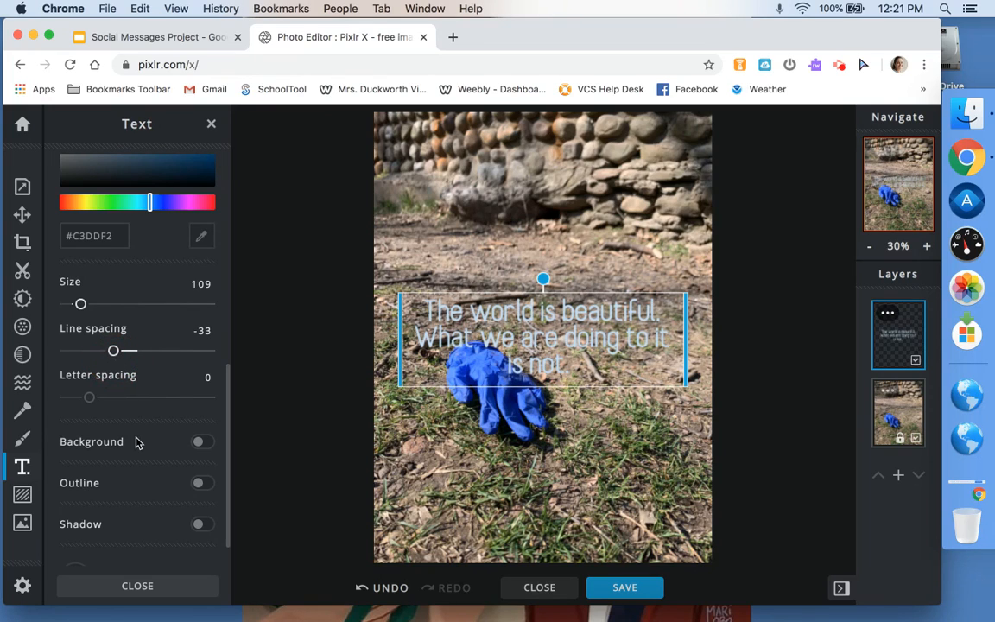
mouse_move(90, 399)
mouse_down()
mouse_move(147, 399)
mouse_move(82, 407)
mouse_move(90, 408)
mouse_up()
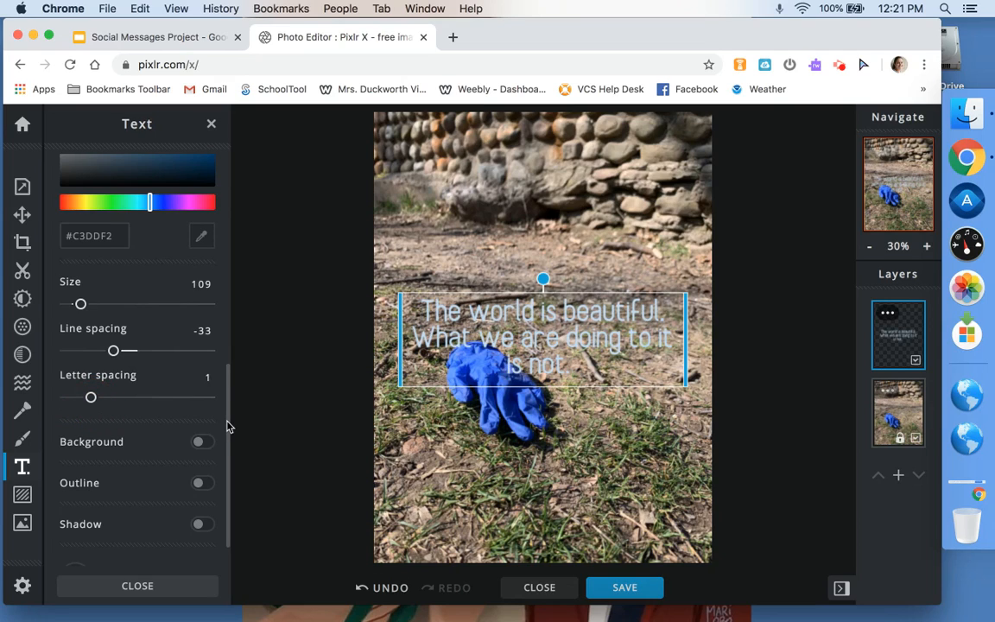
- Try a grey and a purple full background behind the caption, and switch the background off again
drag(229, 425, 229, 500)
click(200, 400)
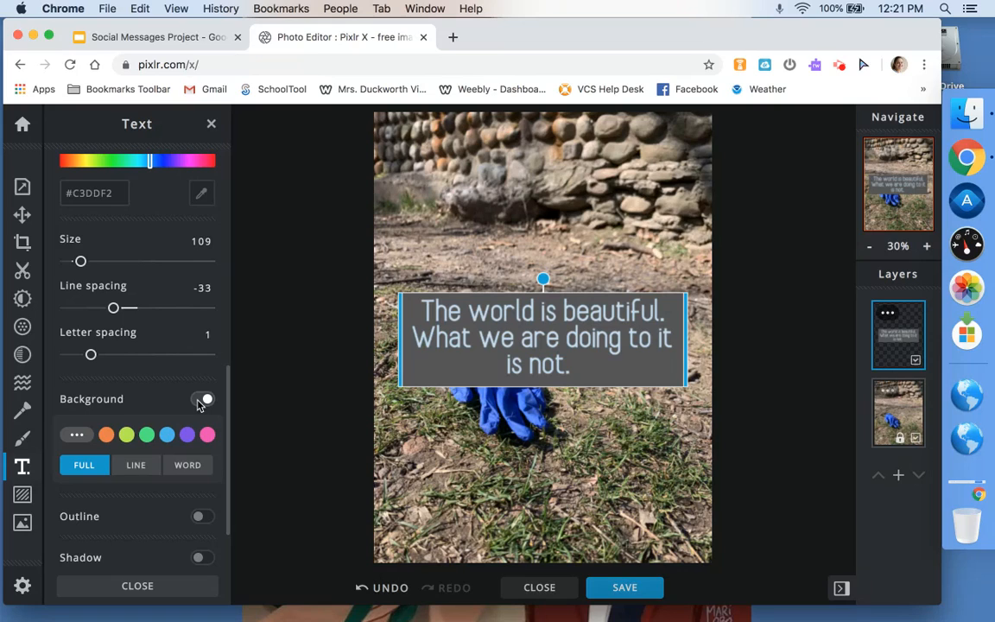
click(199, 404)
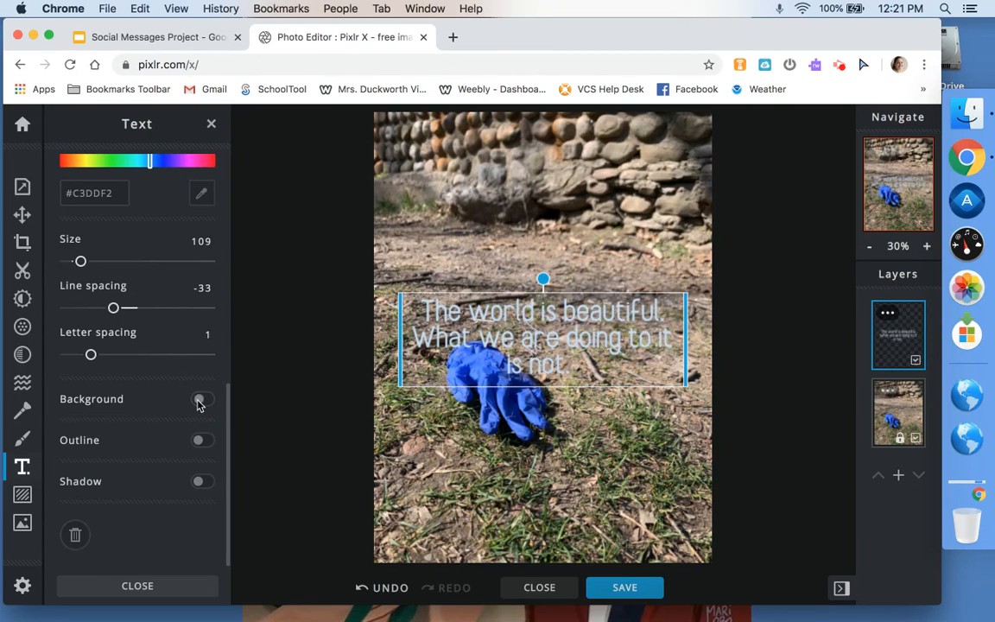
click(199, 404)
click(189, 437)
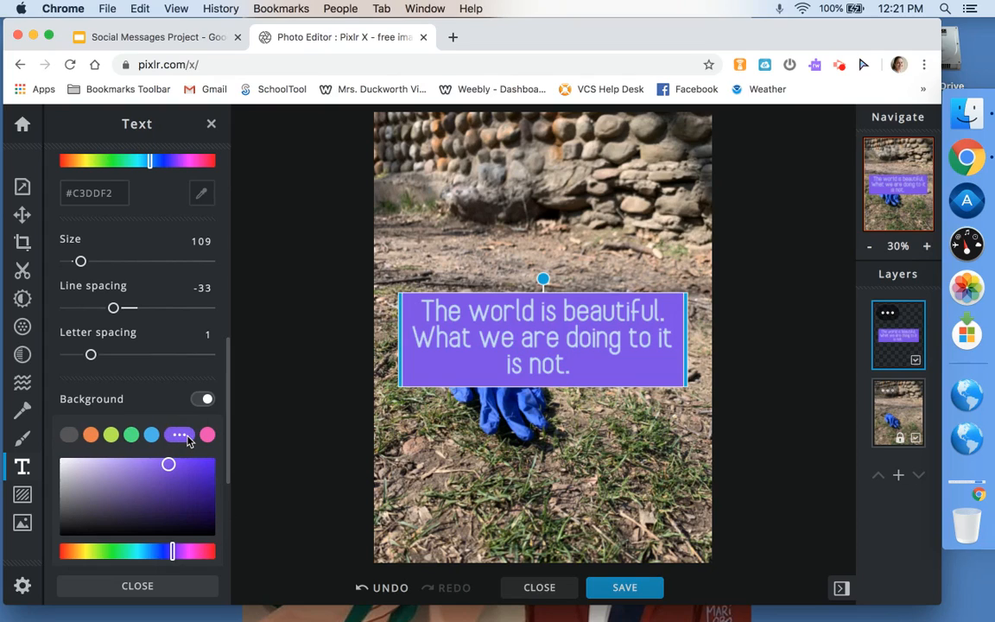
click(202, 401)
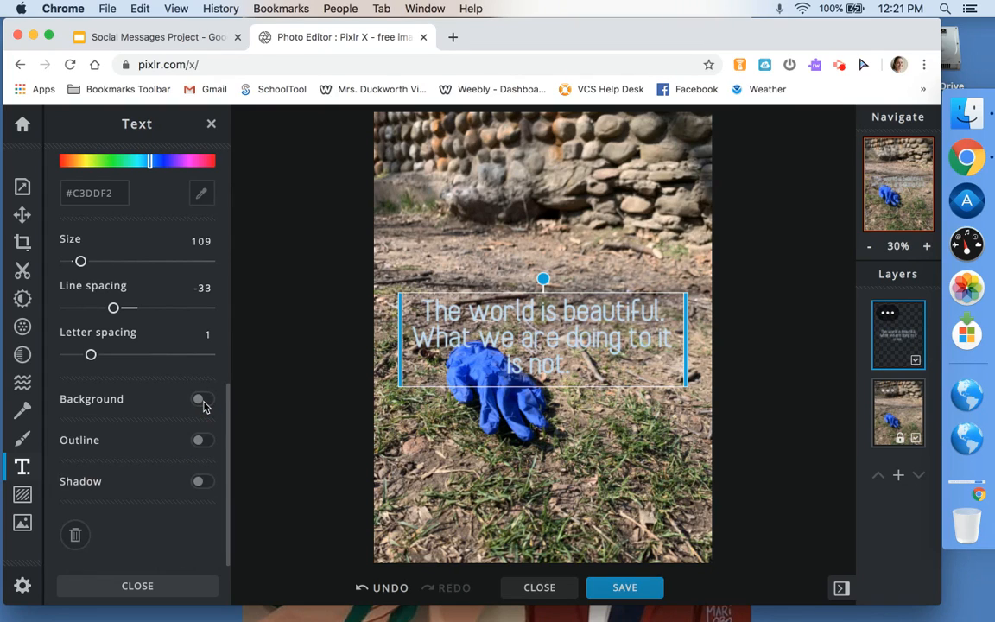
- Try grey, orange and white outlines on the caption text, and switch the outline off again
click(201, 442)
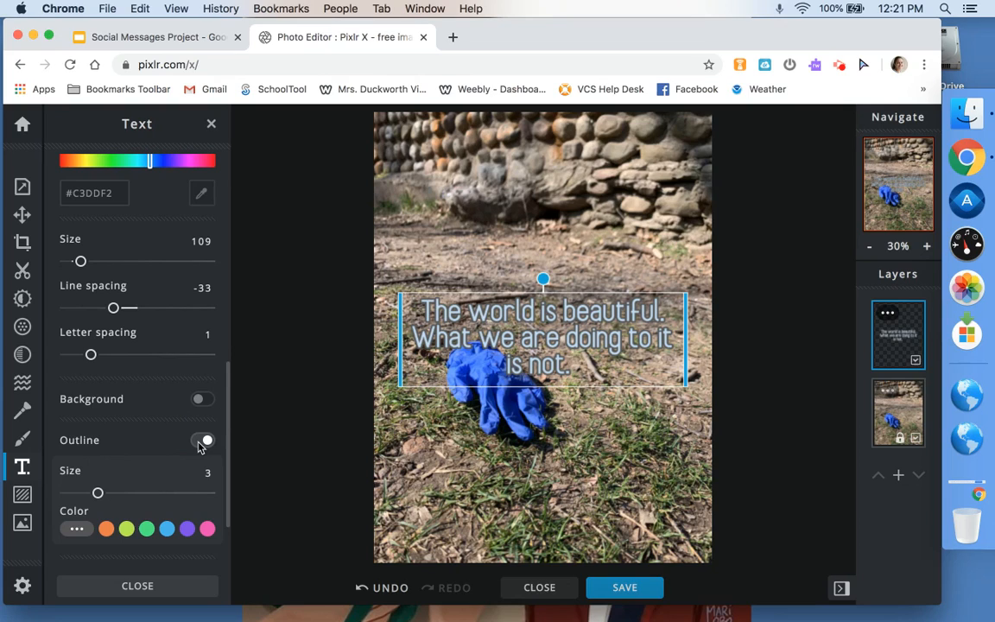
click(202, 442)
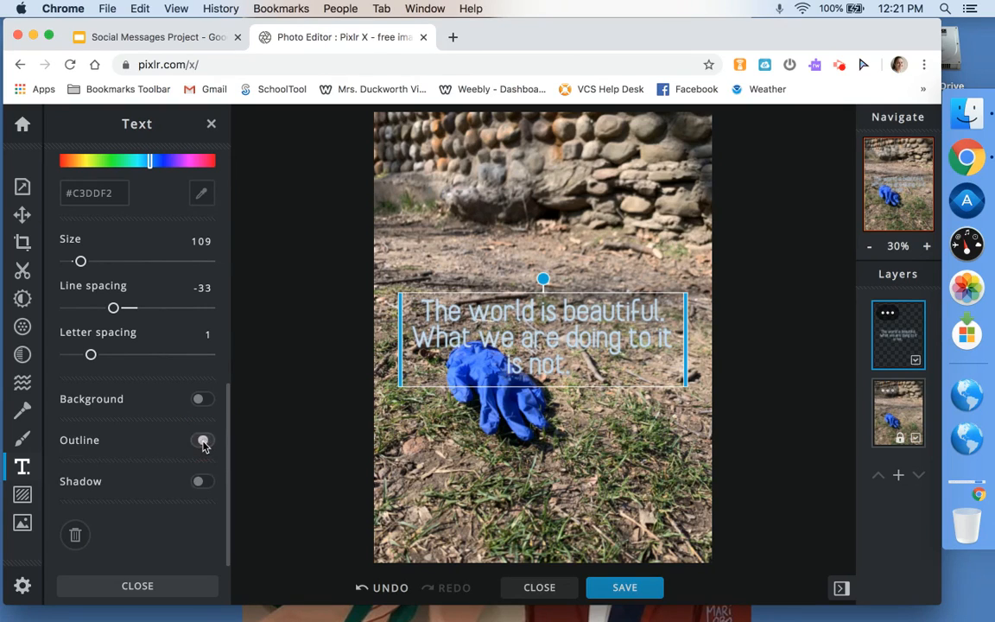
click(202, 442)
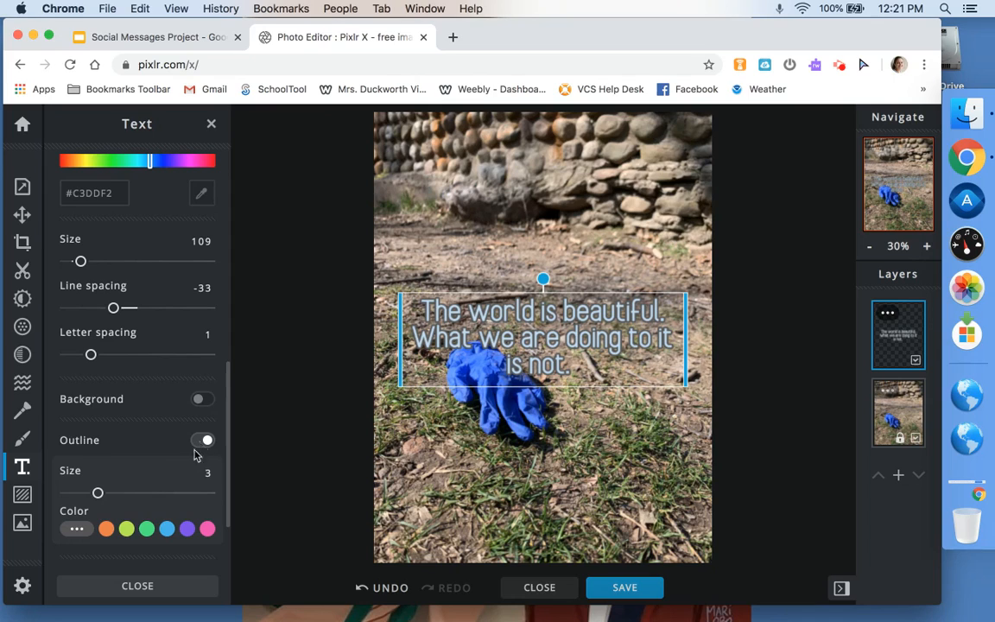
click(103, 528)
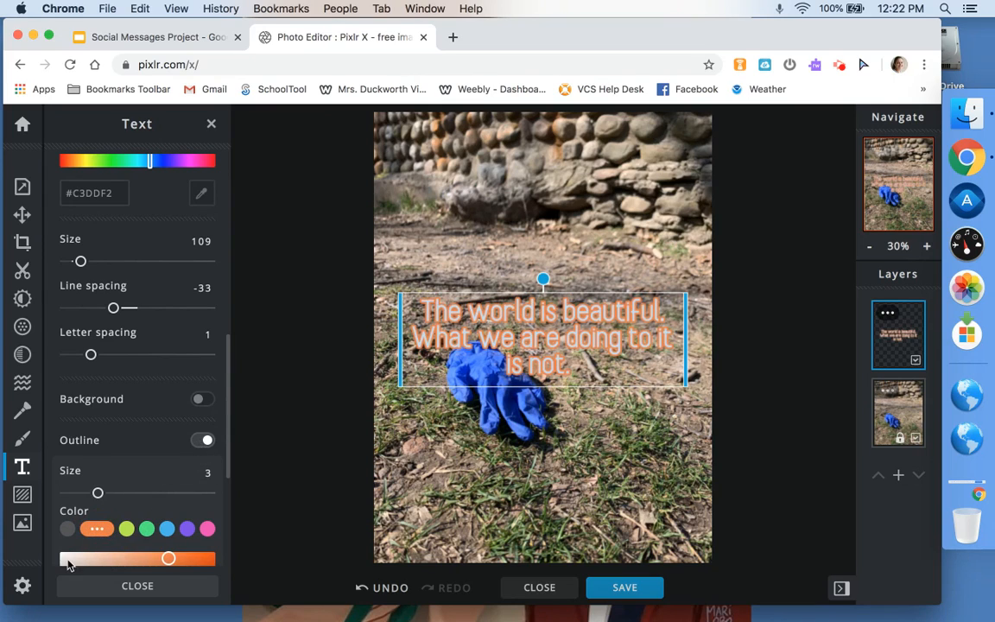
drag(167, 559, 58, 560)
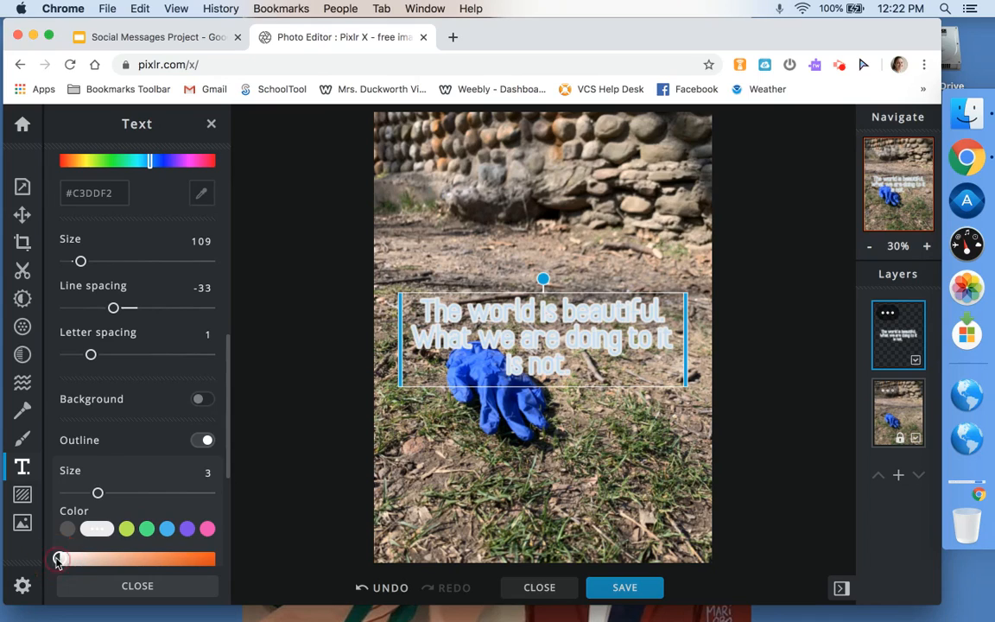
click(202, 442)
- Finish the text edit and move the caption up with the Arrange tool so it sits above the glove
drag(226, 460, 228, 144)
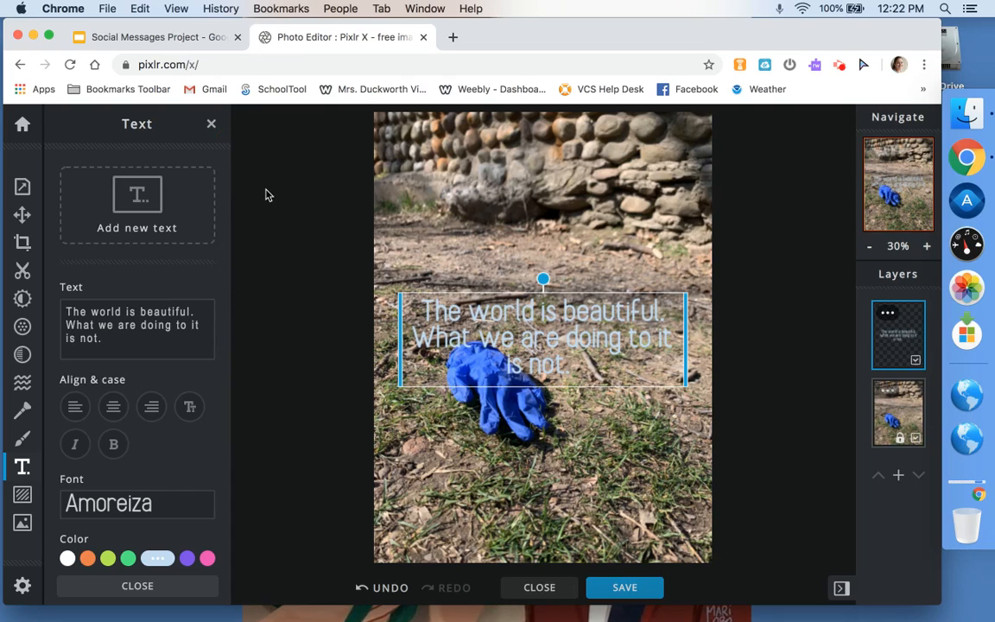
click(211, 124)
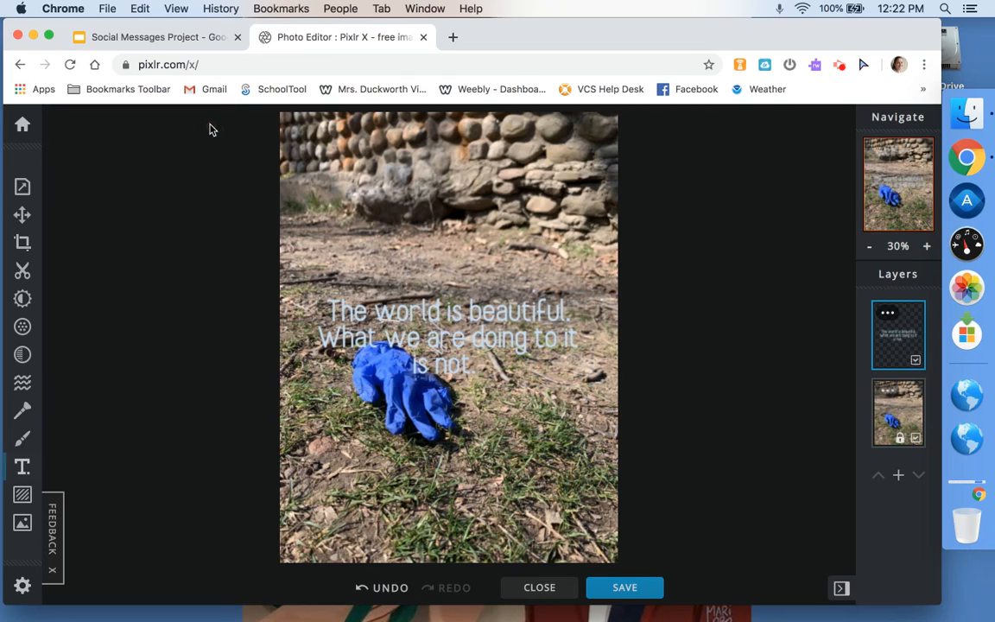
click(24, 211)
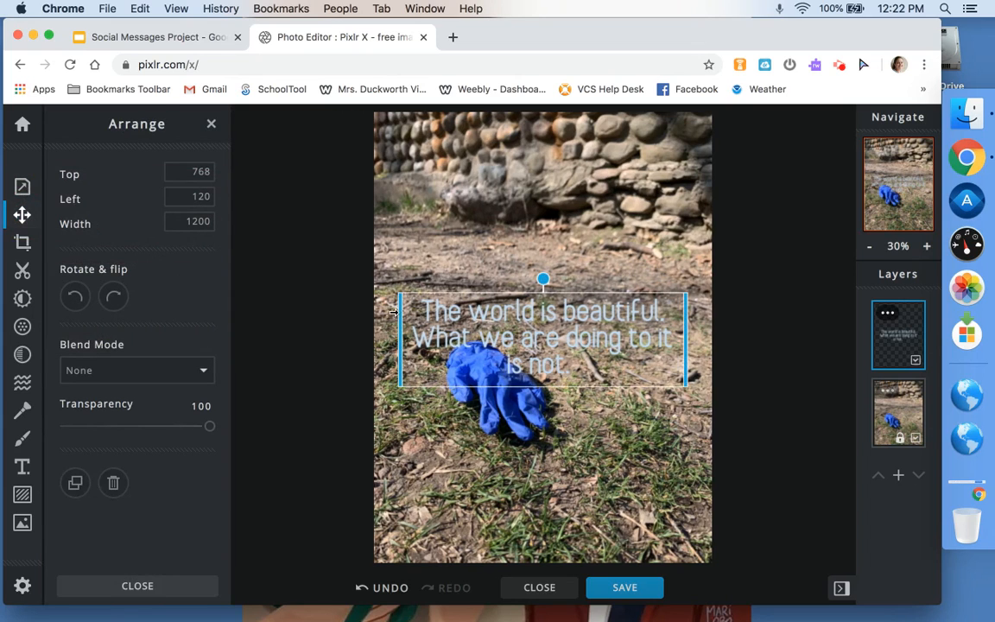
drag(439, 320, 437, 265)
- Left-align the caption text and widen its text box on both sides to span the photo's full width
click(22, 466)
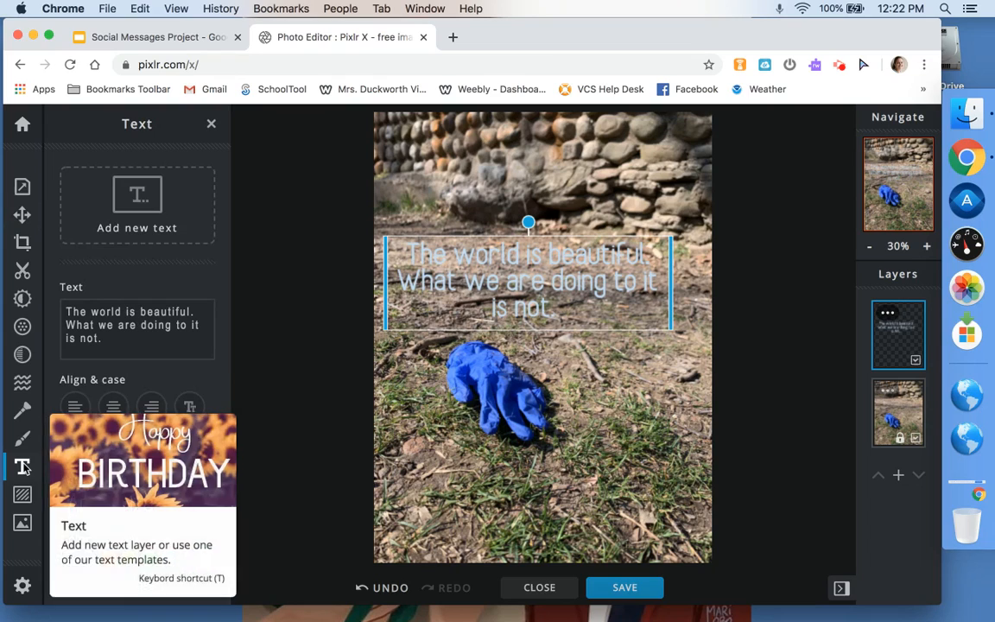
click(76, 409)
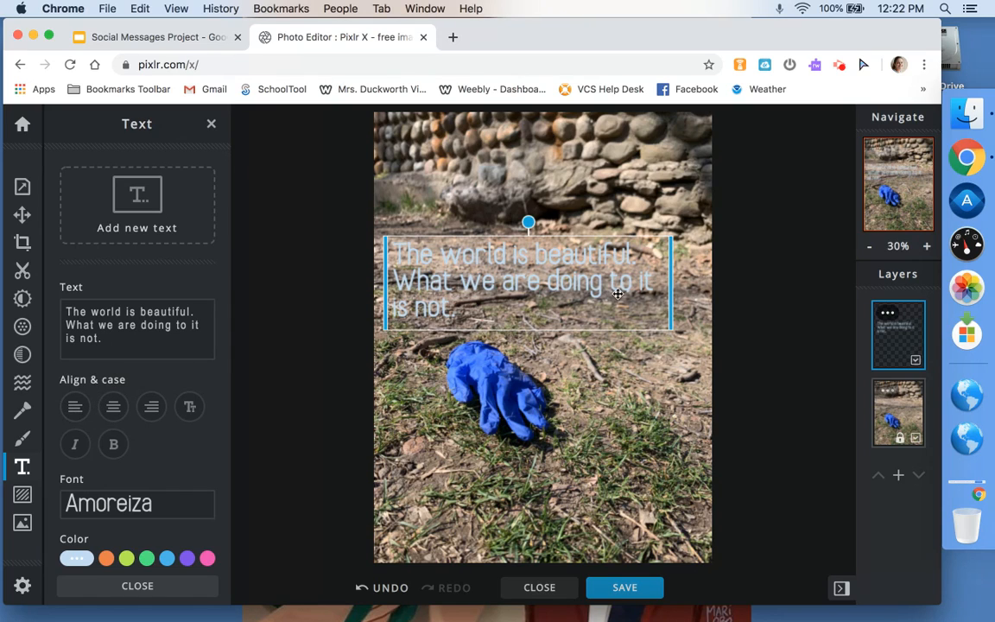
drag(674, 282, 720, 285)
drag(383, 290, 372, 289)
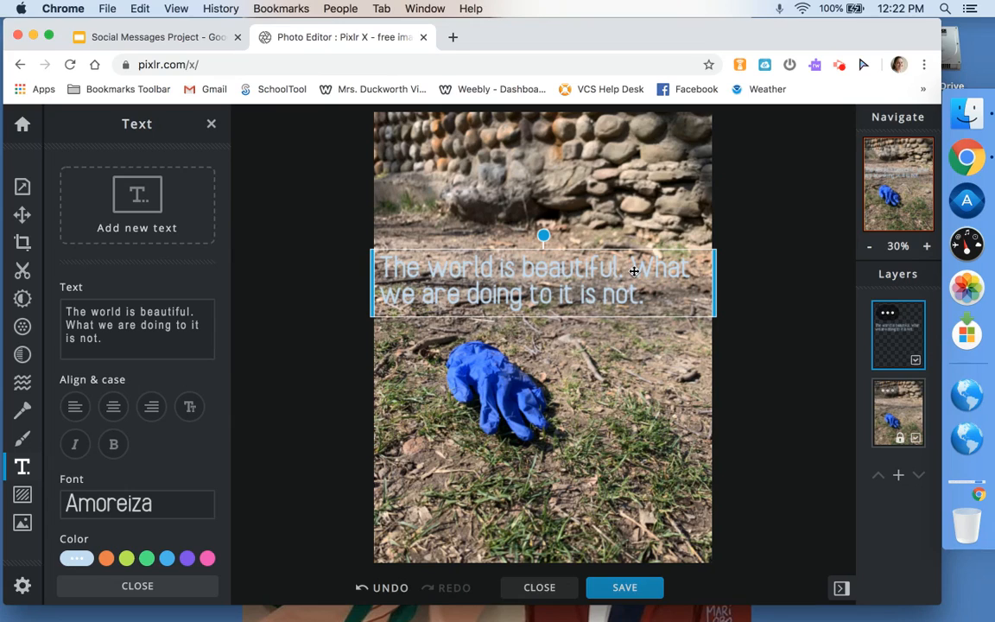
- Insert a line break before "What" in the caption and reduce the text size to 104
click(67, 323)
key(Return)
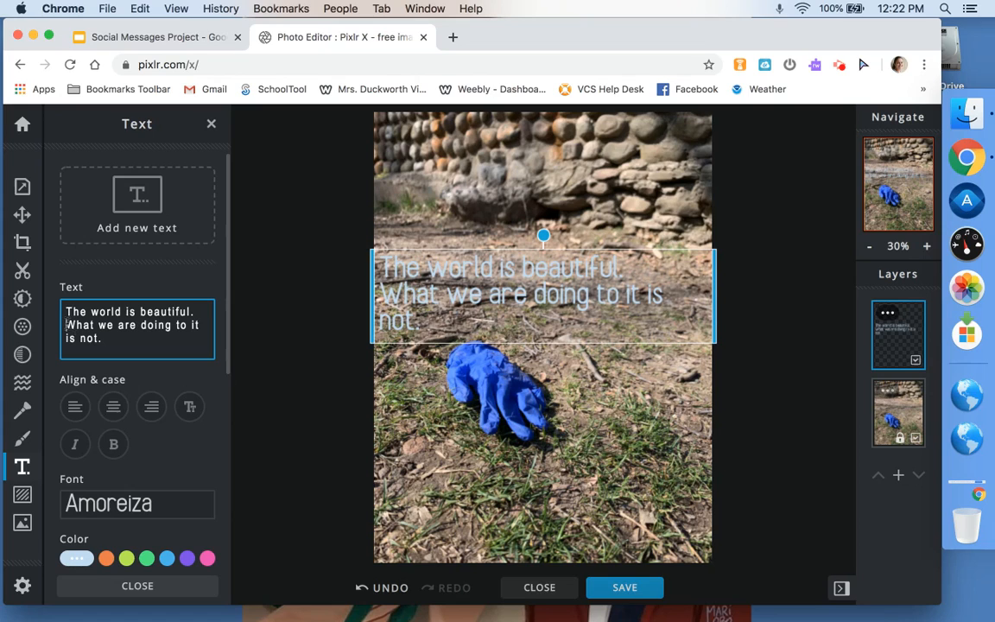
drag(227, 378, 229, 455)
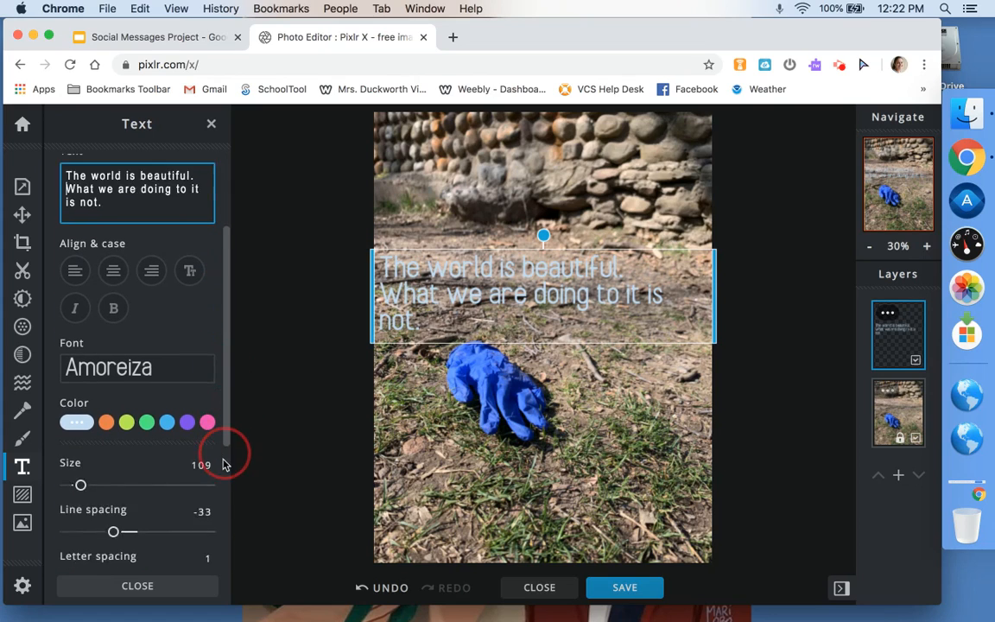
click(81, 445)
drag(81, 445, 79, 445)
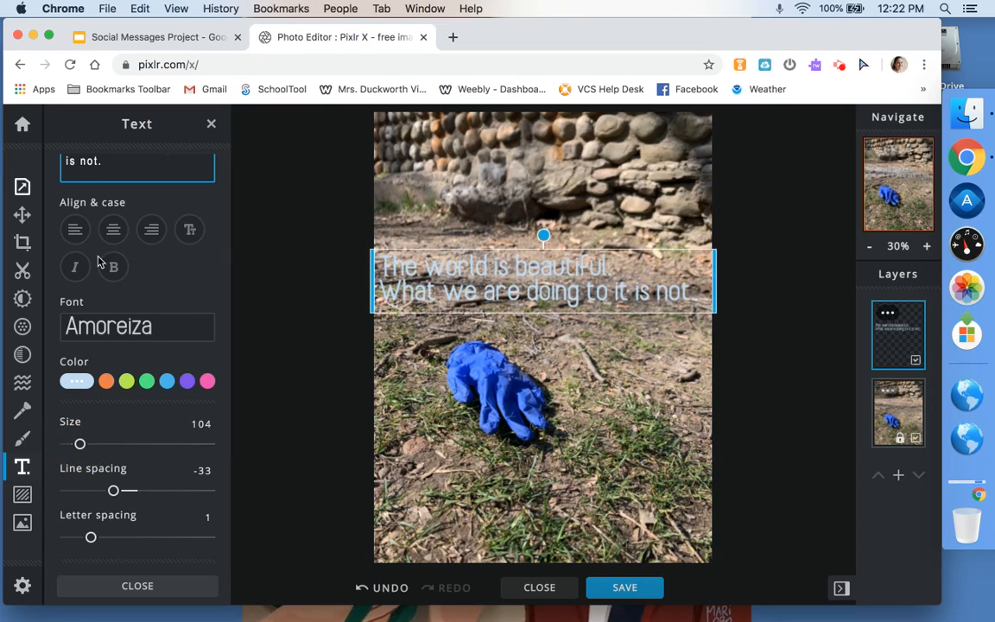
- Narrow the caption's text box from both sides with the Arrange tool to a width of 1177, with its left edge at 101
click(22, 216)
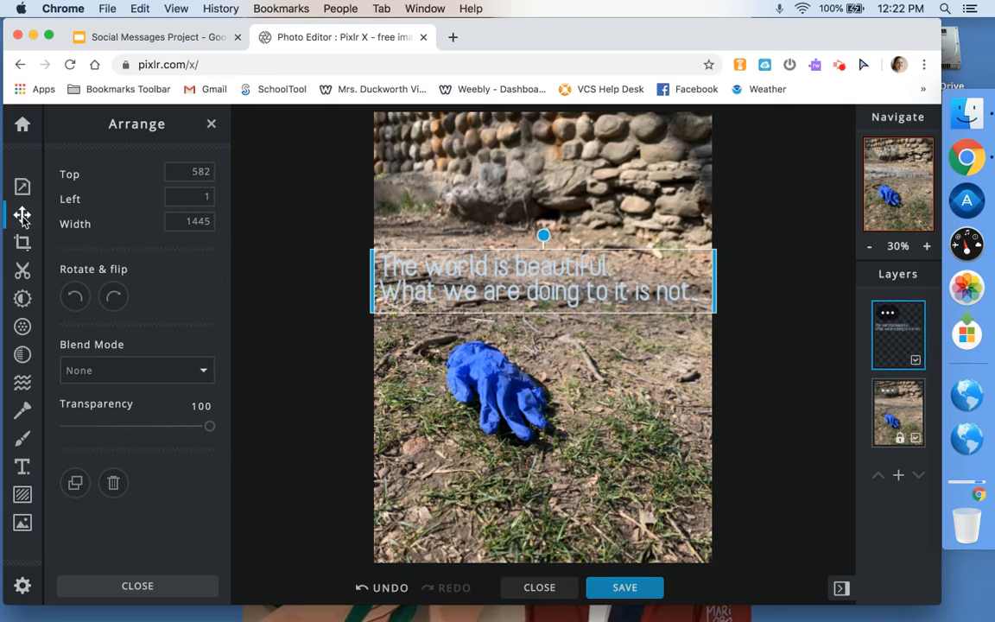
drag(415, 301, 395, 286)
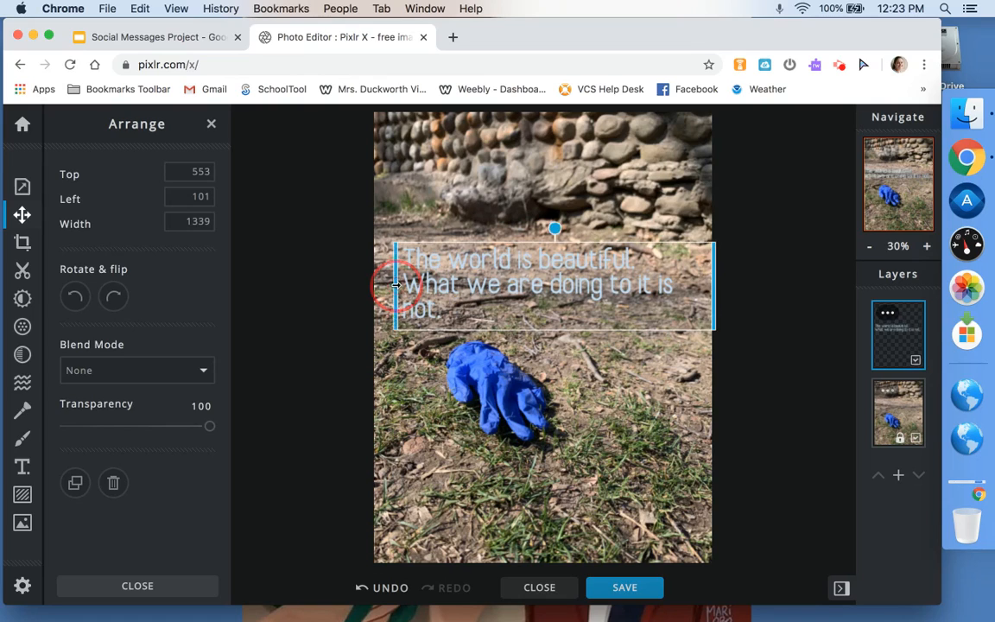
click(714, 277)
drag(696, 283, 677, 284)
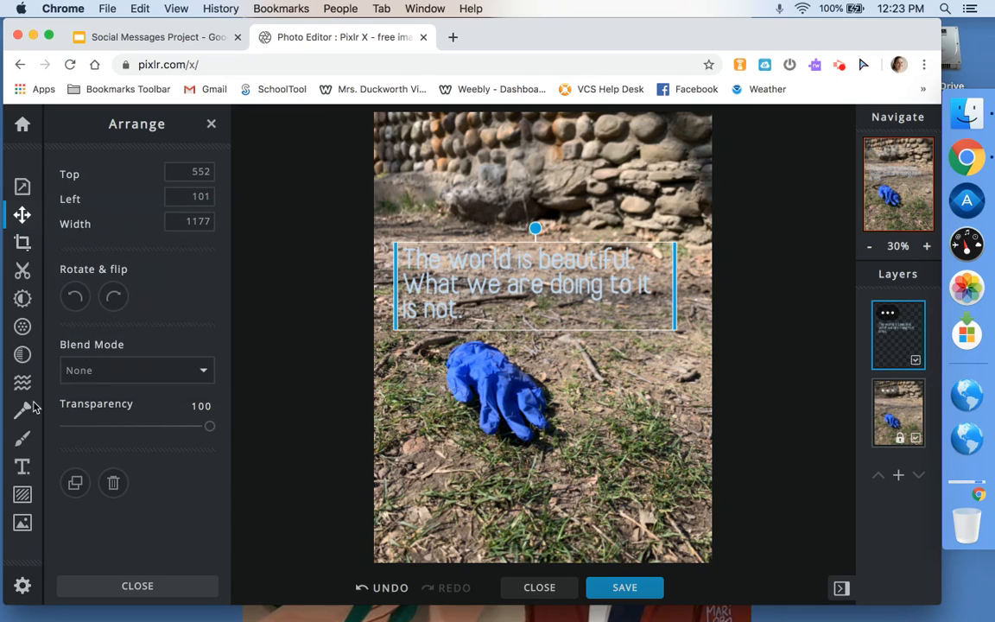
- Switch on the shadow for the caption text and bring up its blur, position, opacity and colour settings
click(22, 468)
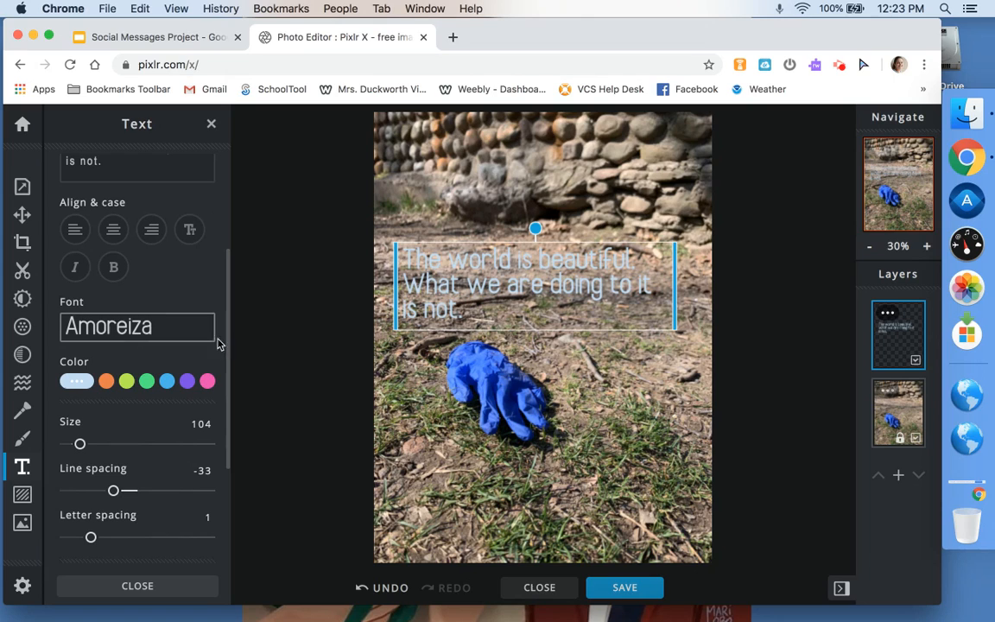
drag(230, 368, 230, 540)
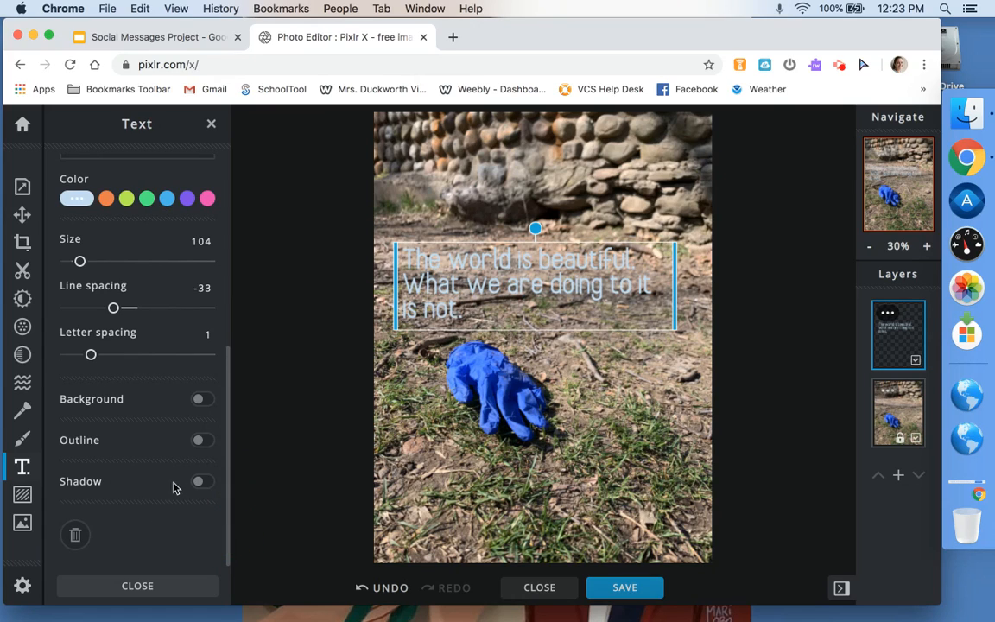
click(198, 487)
drag(231, 459, 229, 566)
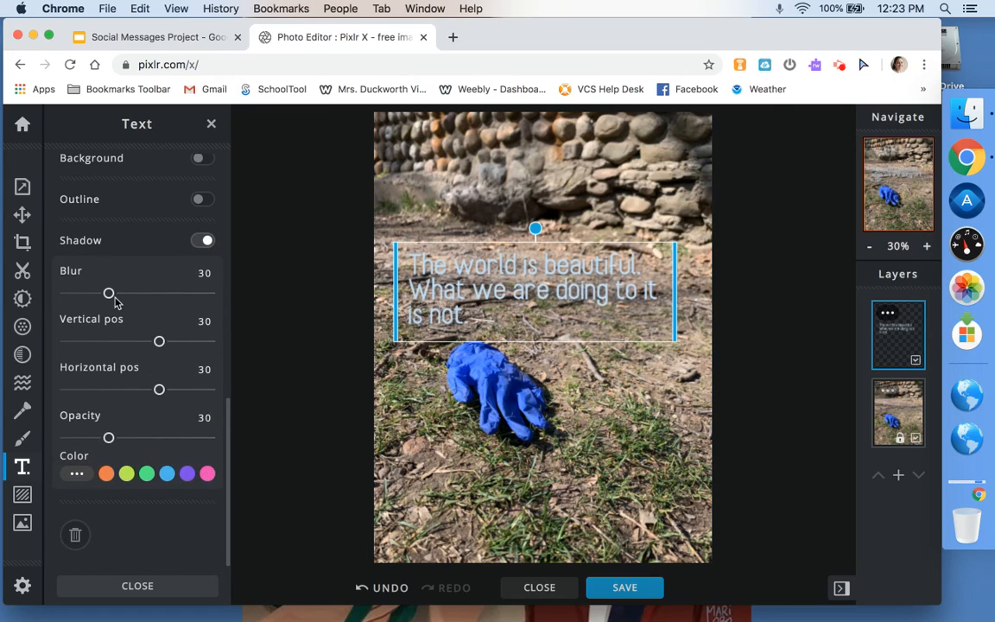
- Try a dark blue shadow on the caption with vertical position 22, horizontal position 55 and opacity 75
click(167, 473)
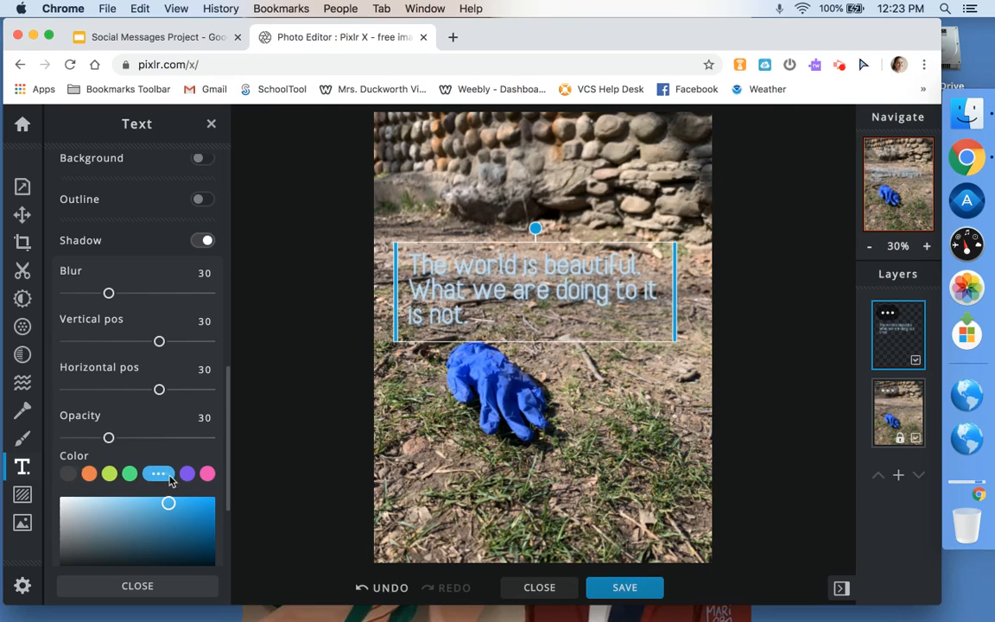
click(203, 546)
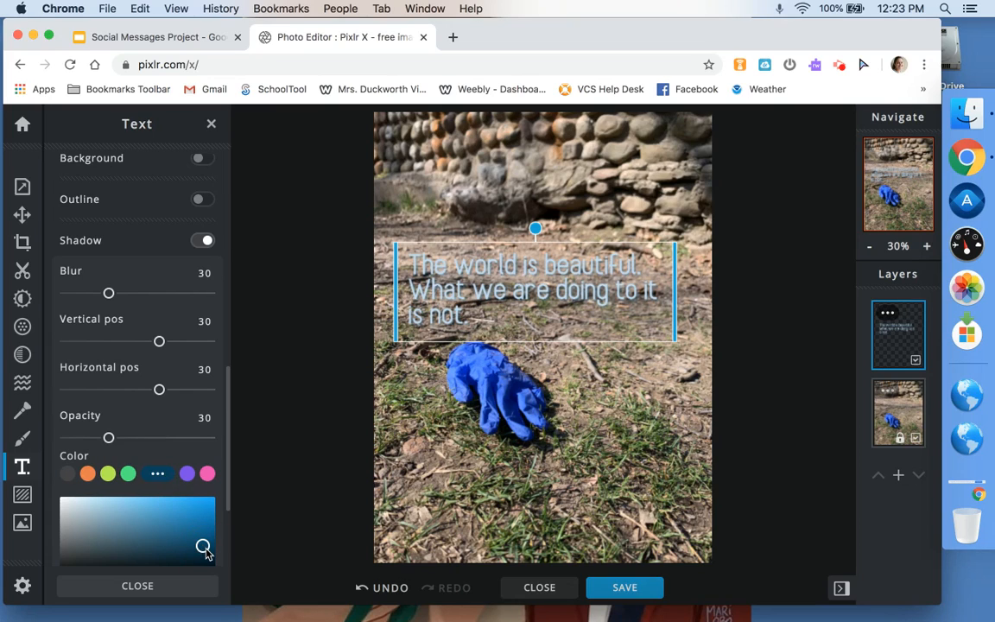
mouse_move(159, 342)
mouse_down()
mouse_move(175, 345)
mouse_move(153, 342)
mouse_up()
drag(159, 389, 178, 389)
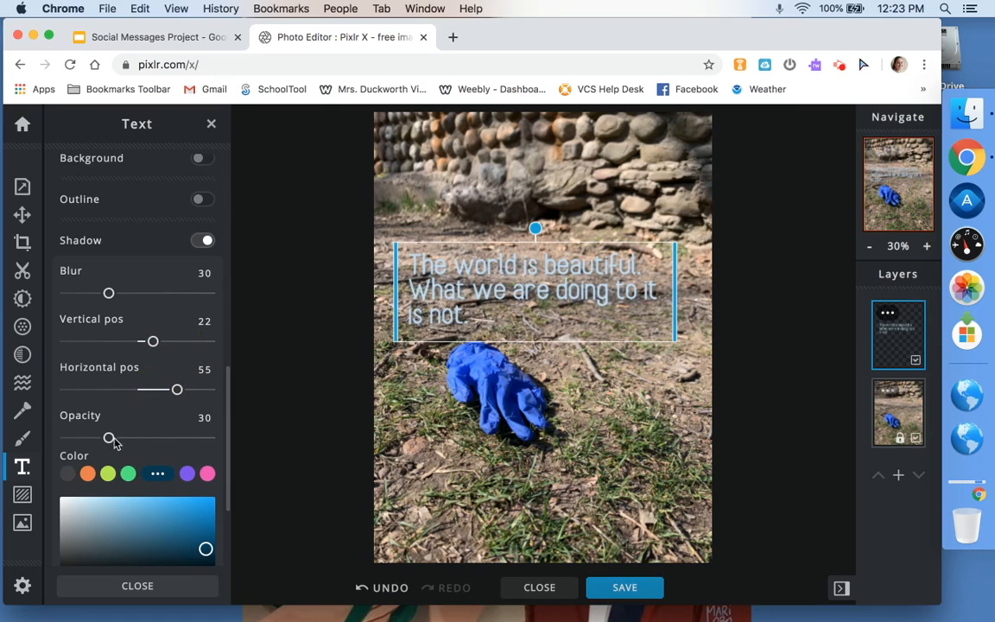
drag(113, 440, 175, 441)
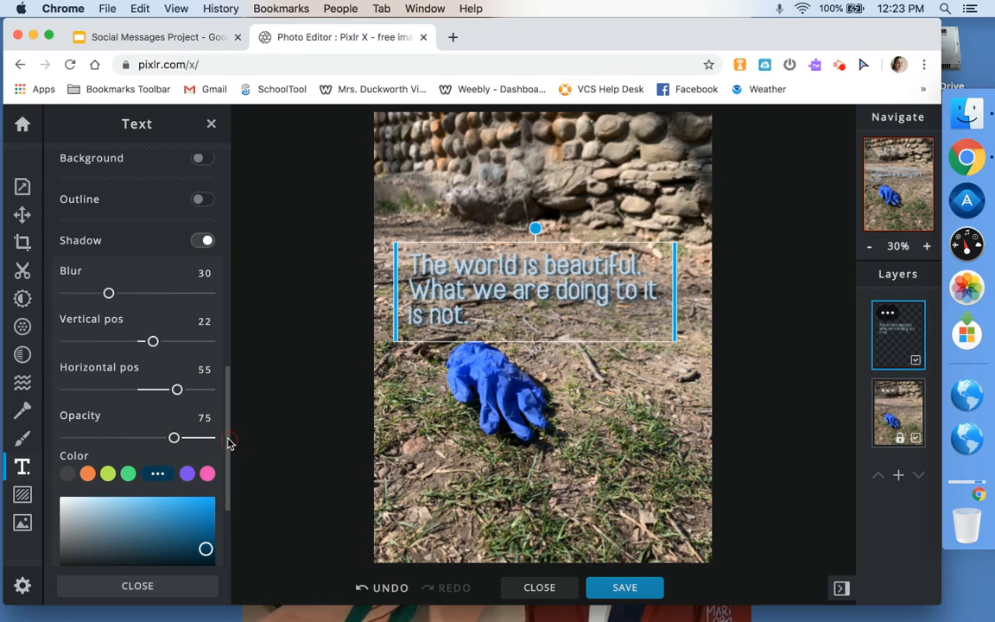
- Switch off the caption's shadow and move the caption below the glove, to top 1486 and left 132
click(204, 240)
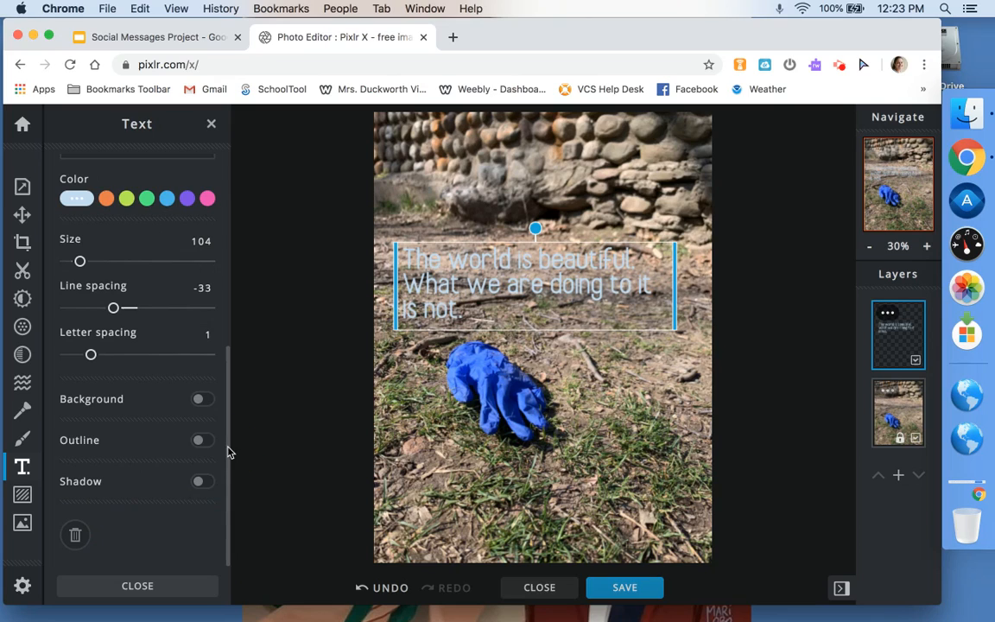
click(226, 494)
click(23, 214)
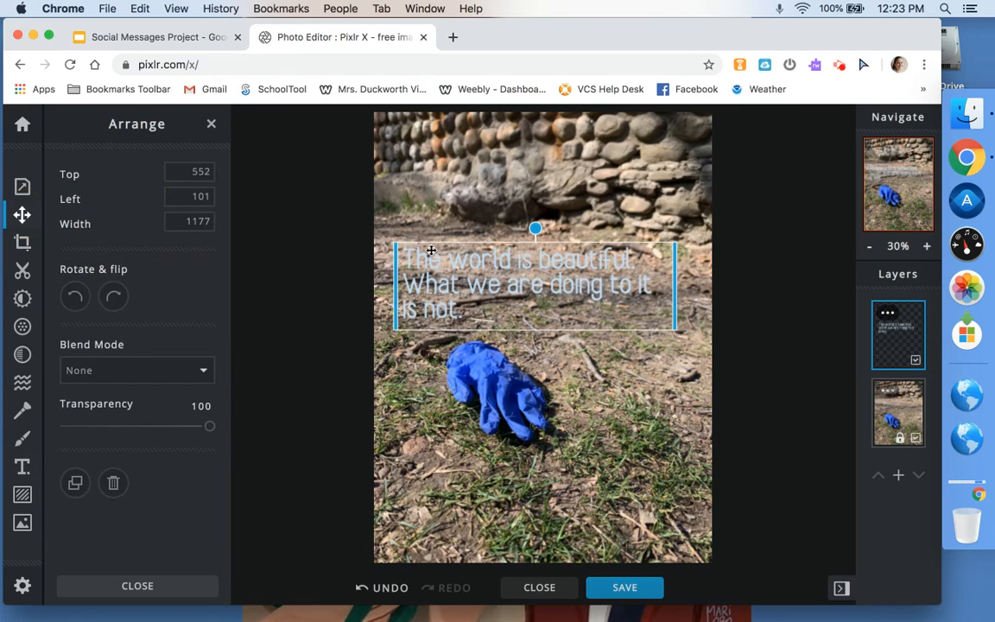
drag(430, 251, 448, 488)
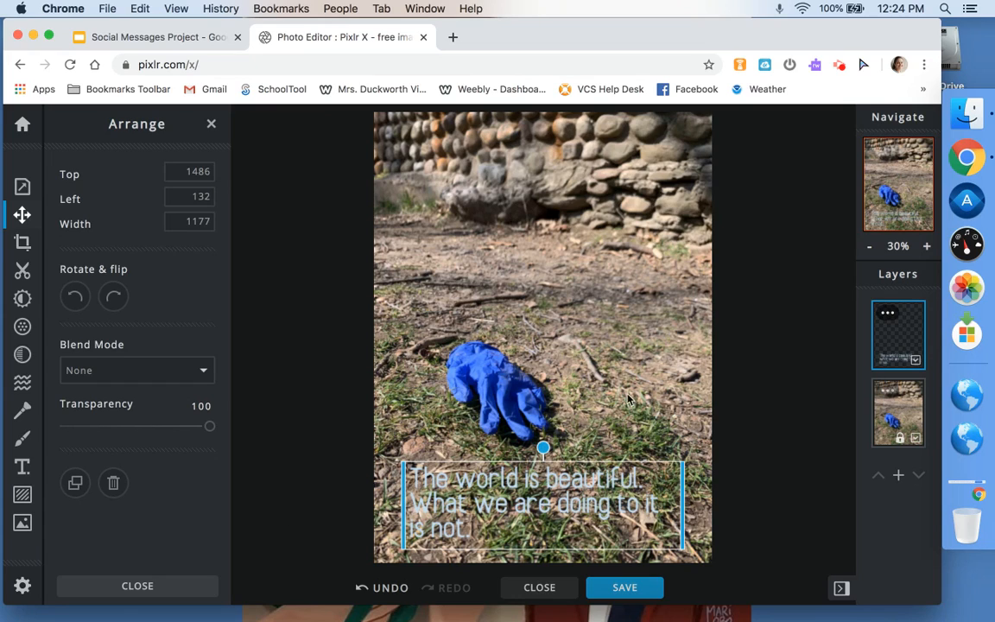
- Save the image as a JPG named SocialMessages2, download it and dismiss the save dialog
click(622, 589)
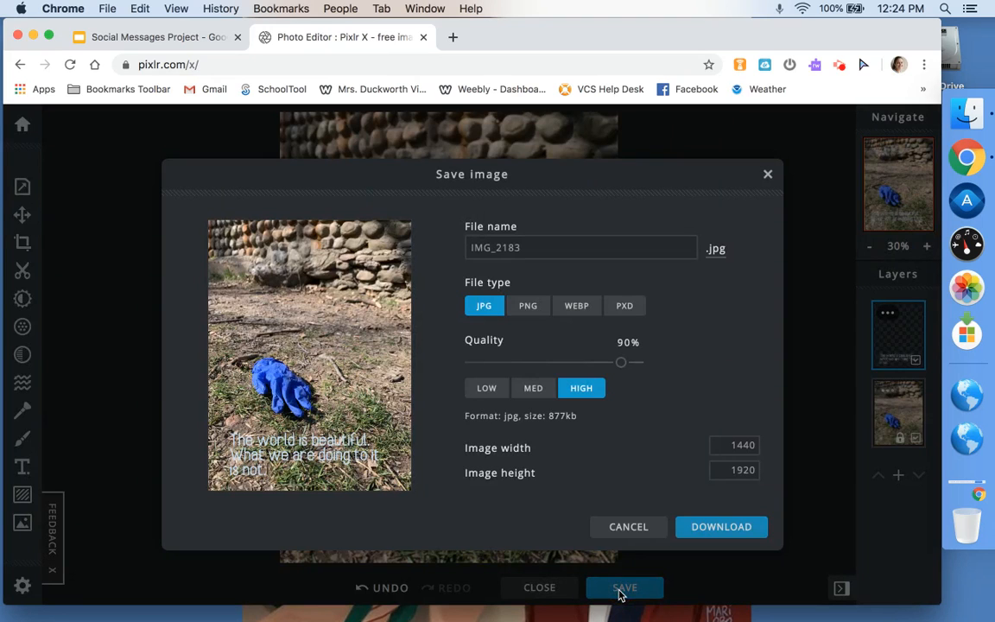
click(531, 250)
drag(531, 250, 455, 248)
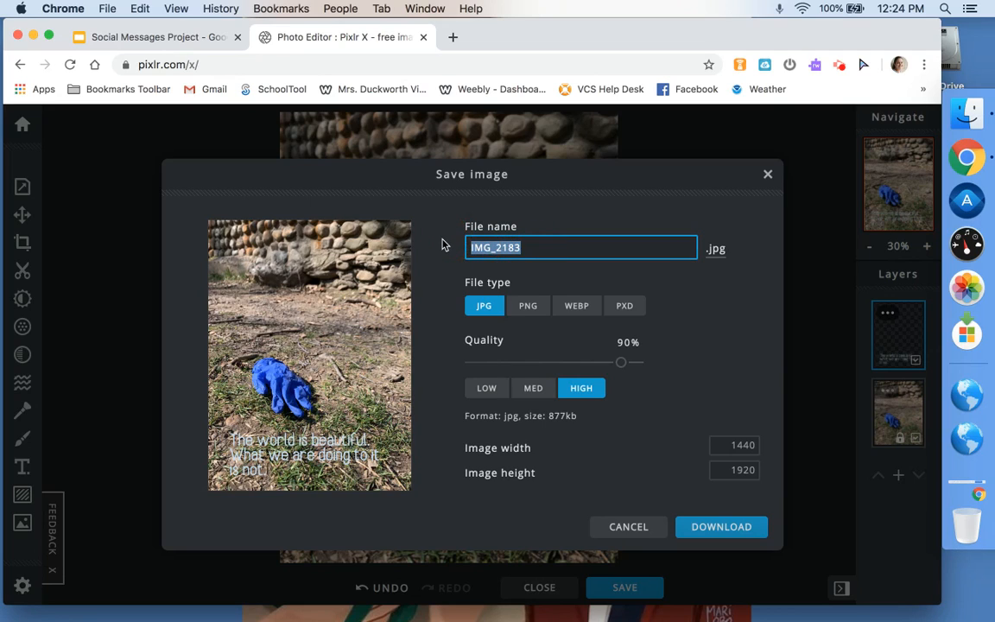
text(SocialMessages2)
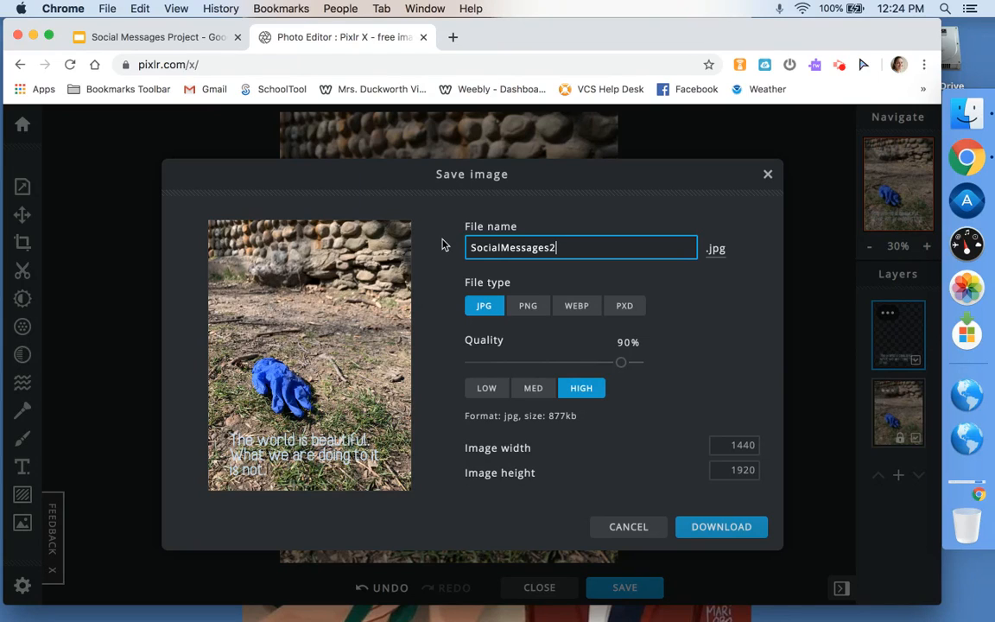
click(491, 311)
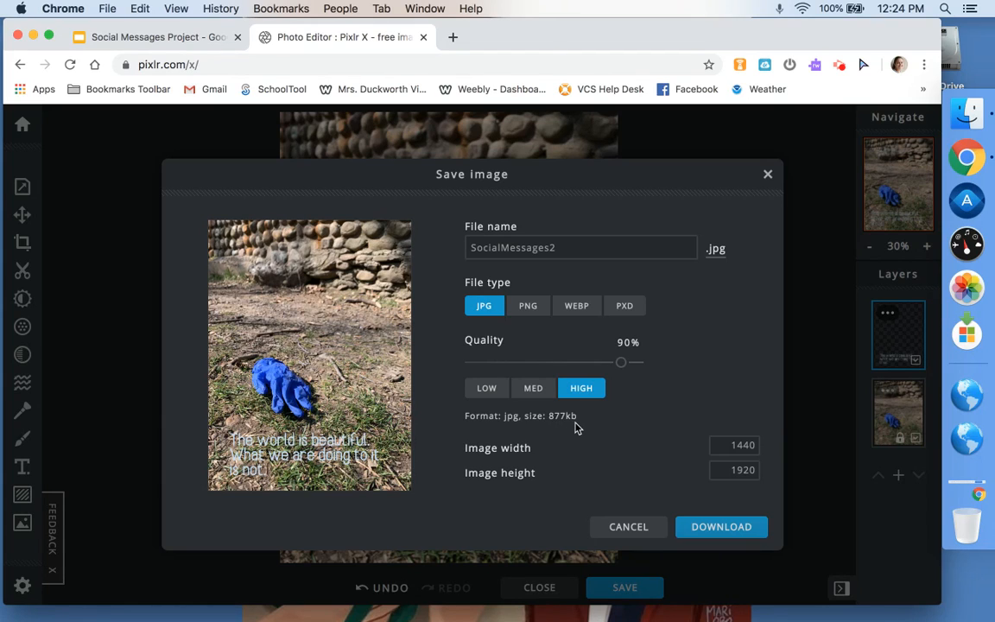
click(706, 529)
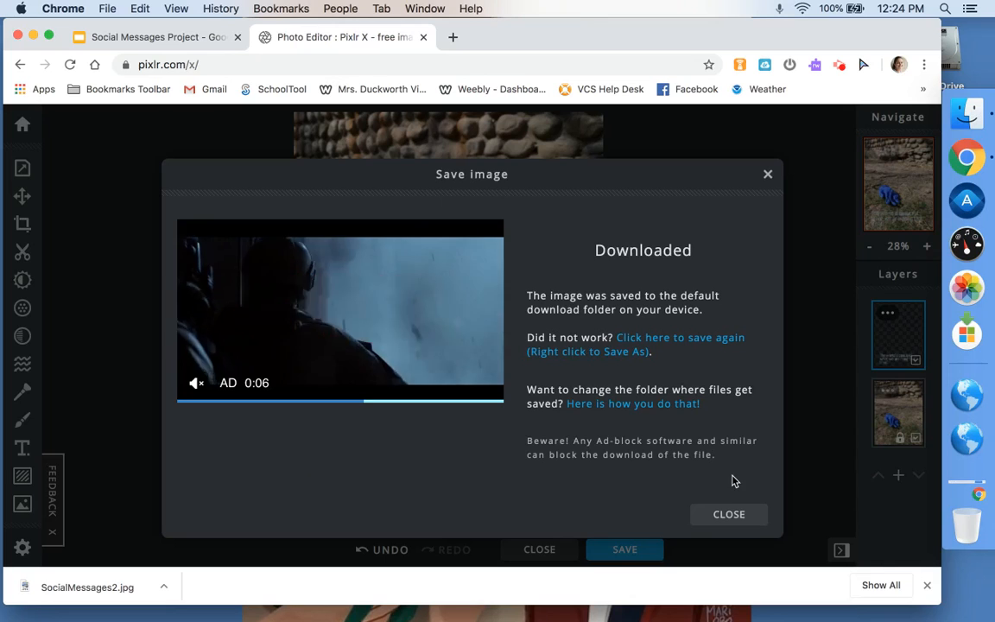
click(734, 516)
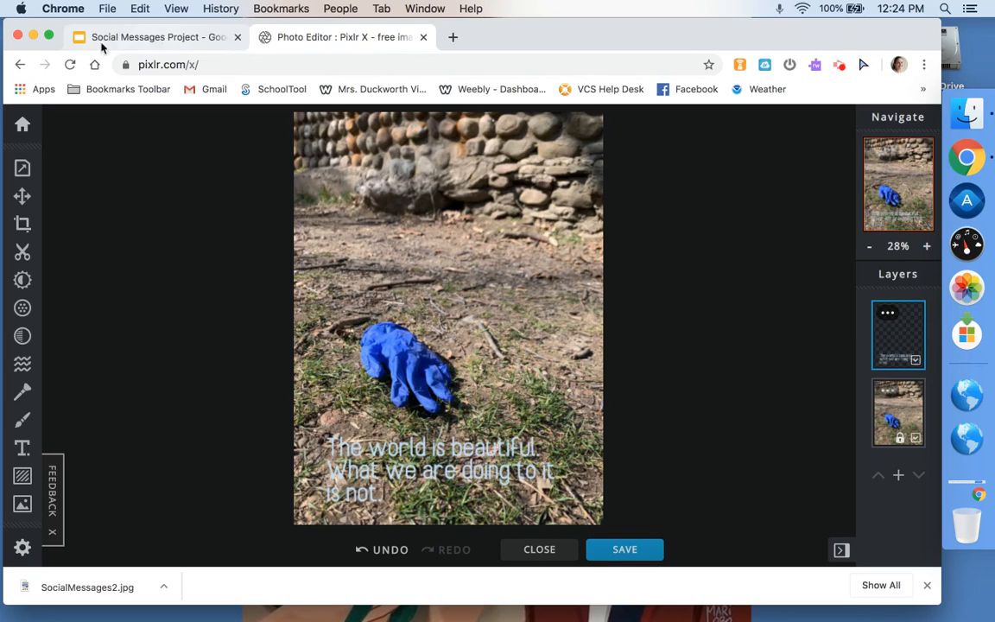
- Minimise the browser and move SocialMessages2.jpg from the Downloads folder to the desktop using Finder
click(33, 36)
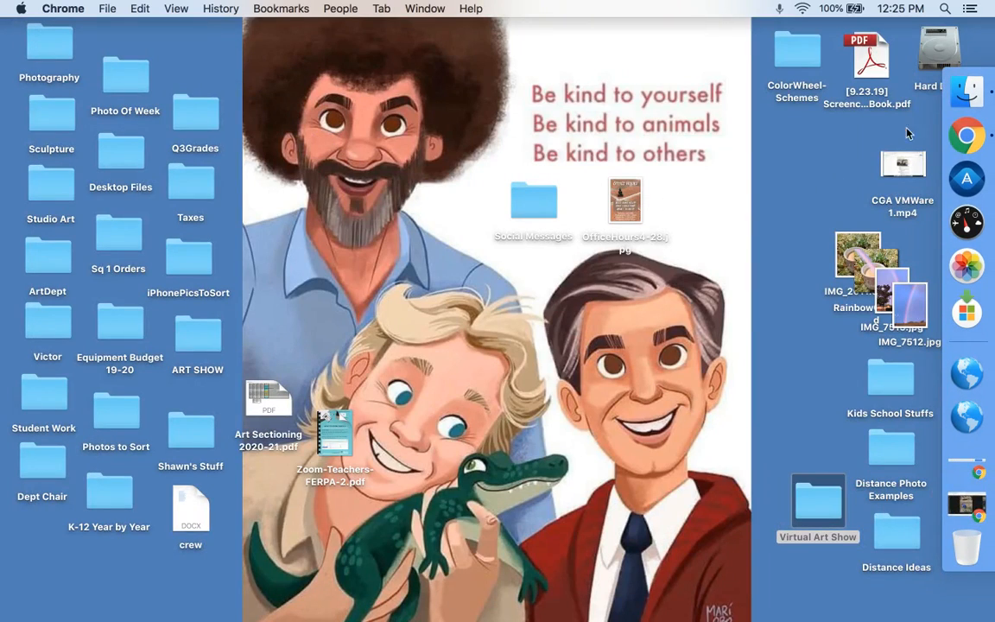
double_click(940, 54)
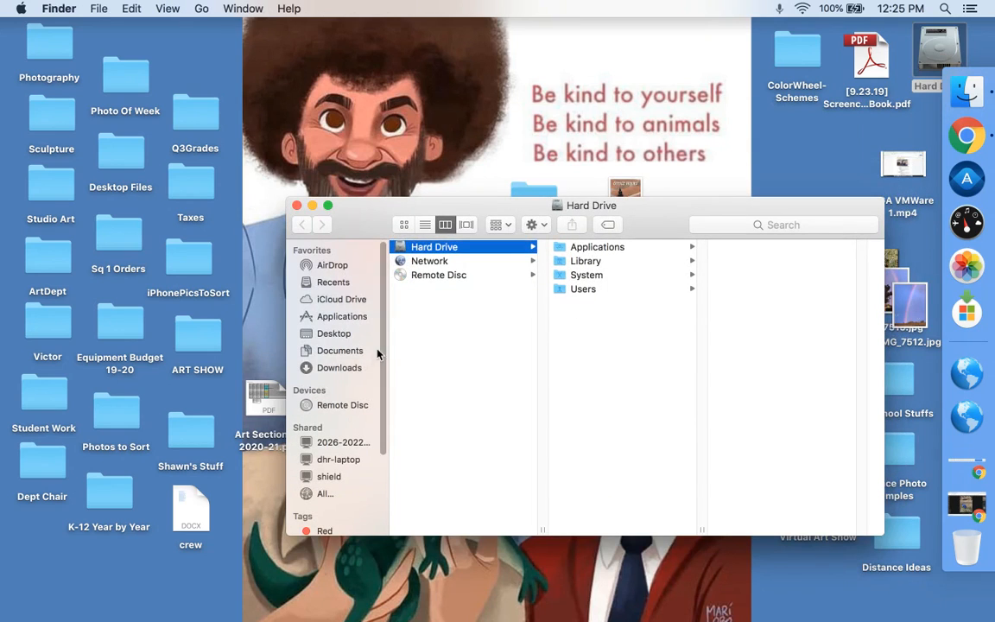
click(347, 370)
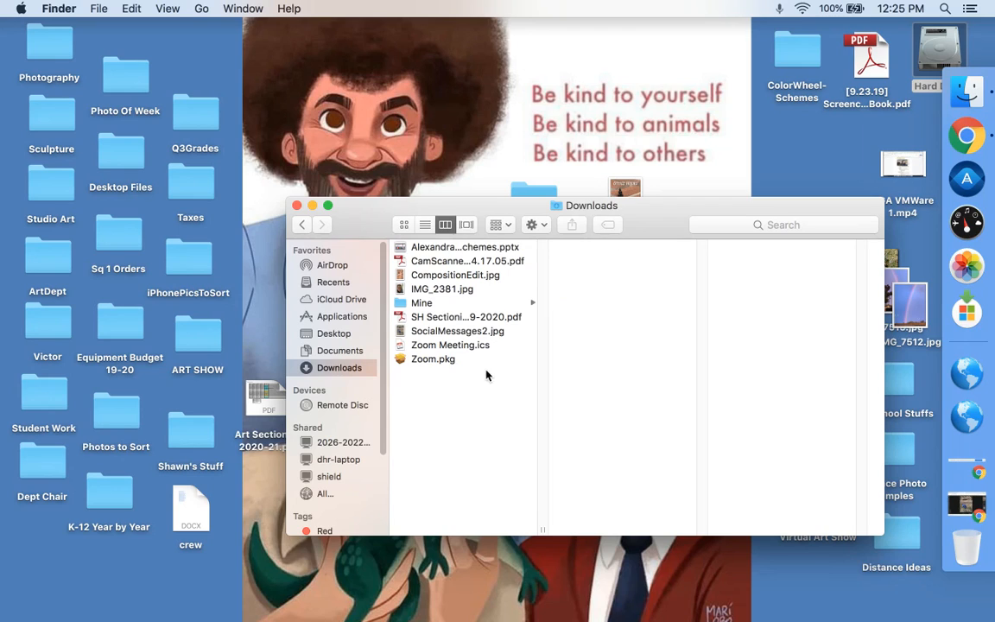
click(428, 333)
drag(428, 331, 381, 99)
click(296, 205)
- Open SocialMessages2.jpg from the desktop in Preview and widen its window to inspect the finished image
double_click(423, 54)
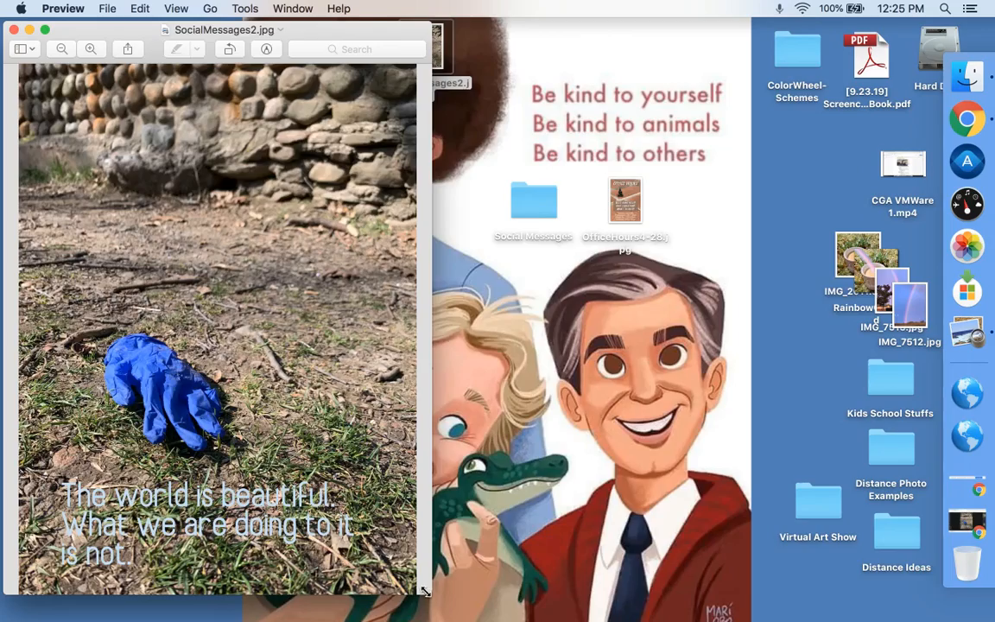
drag(430, 595, 934, 619)
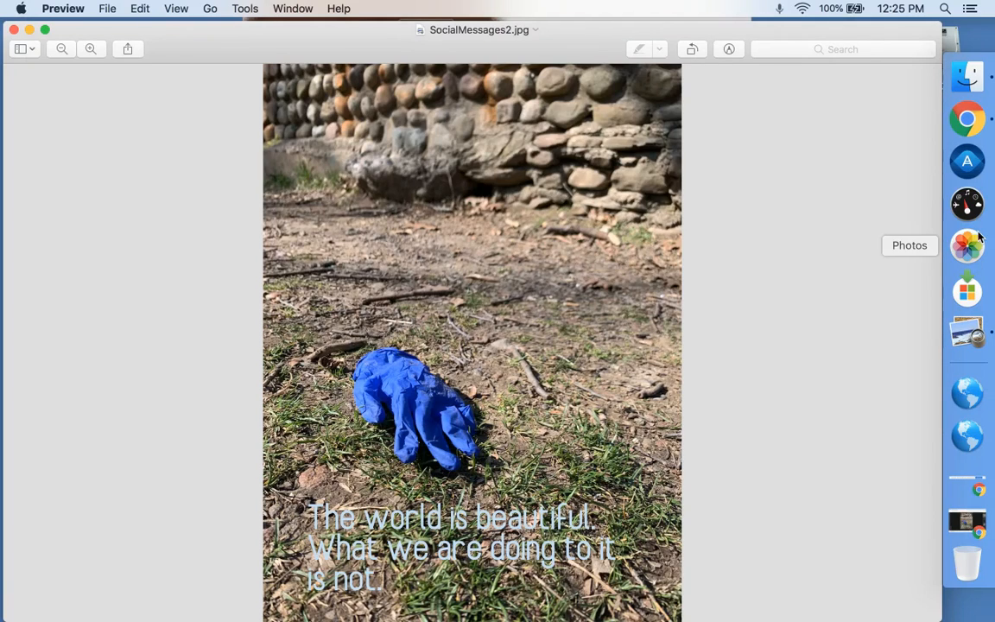
- Switch back to Chrome and bring up the Social Messages Project presentation
click(969, 120)
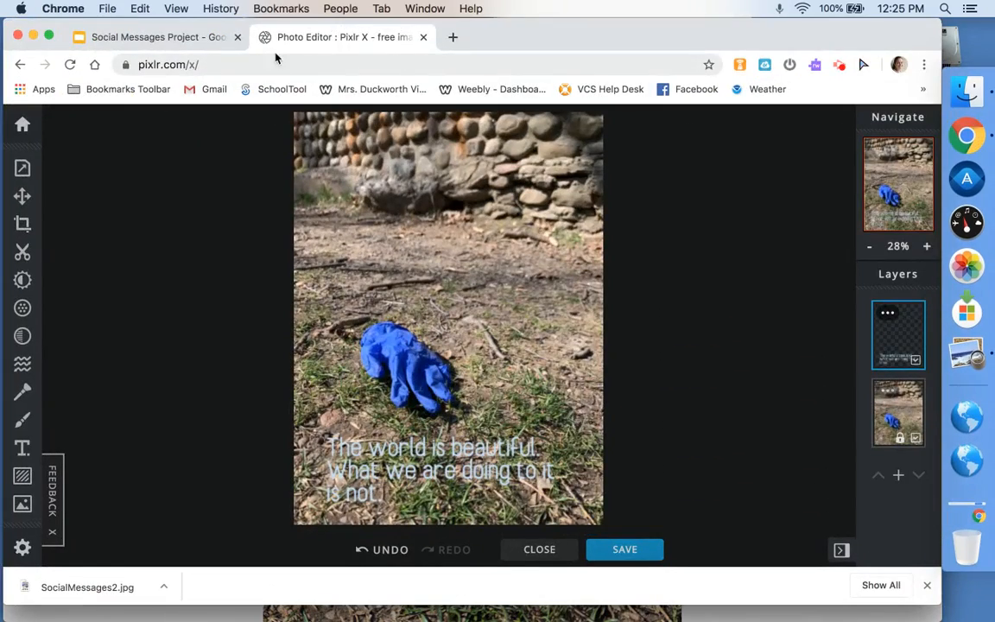
click(194, 38)
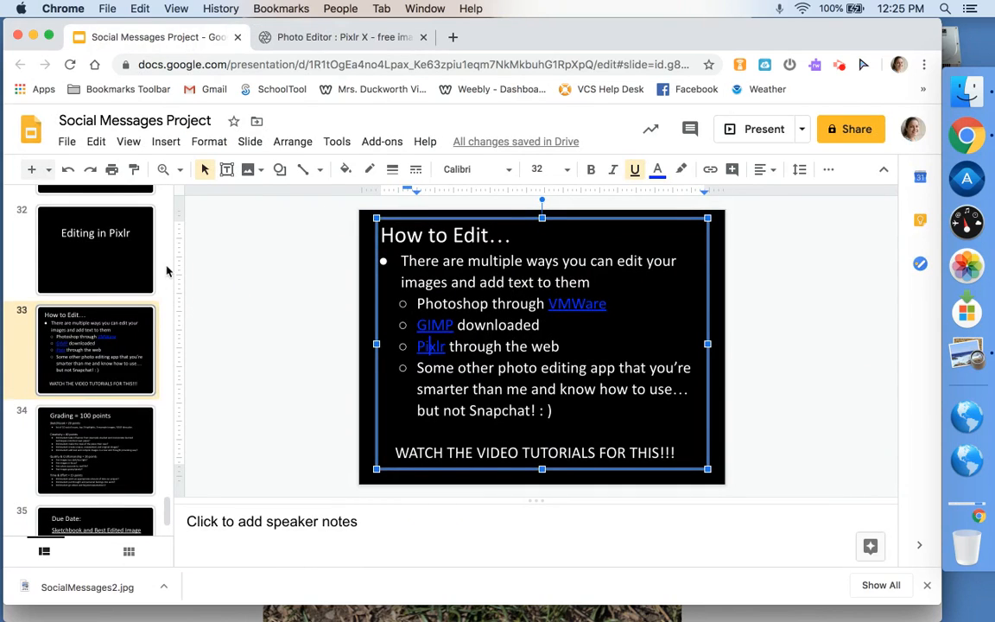